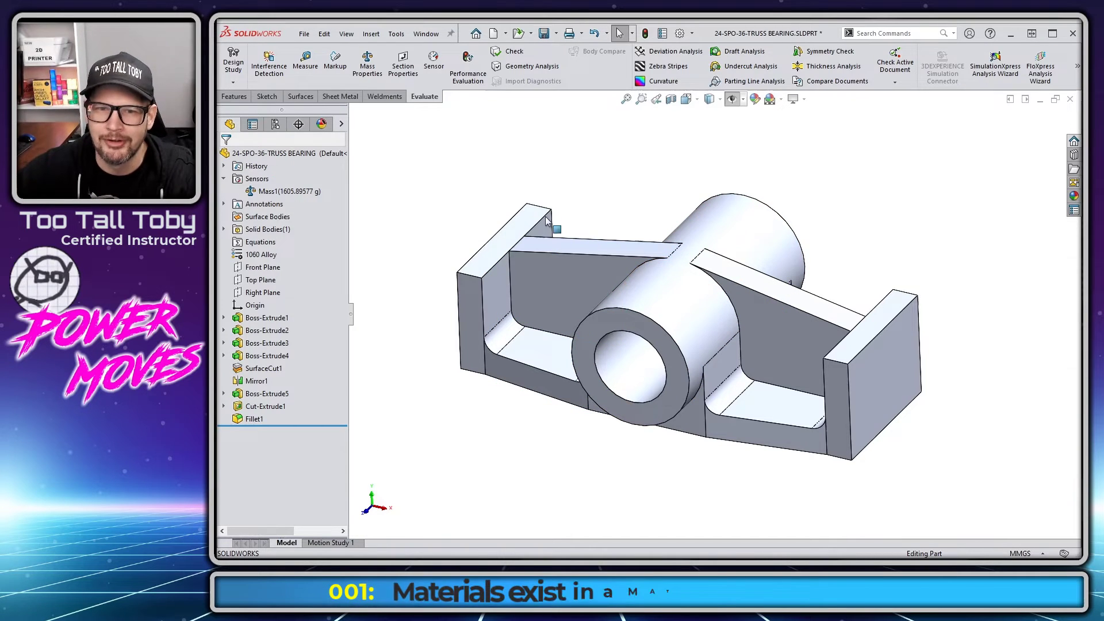
Browse the part's material editor to view 1023 Carbon Steel Sheet (SS) properties, then close without changes.
right_click(245, 255)
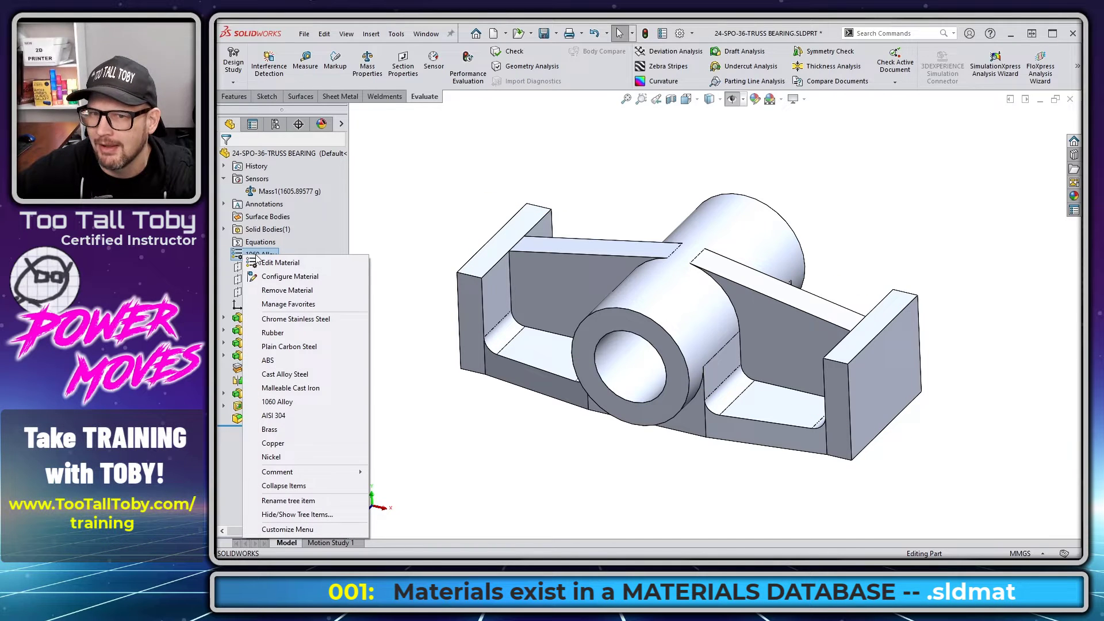
left_click(271, 262)
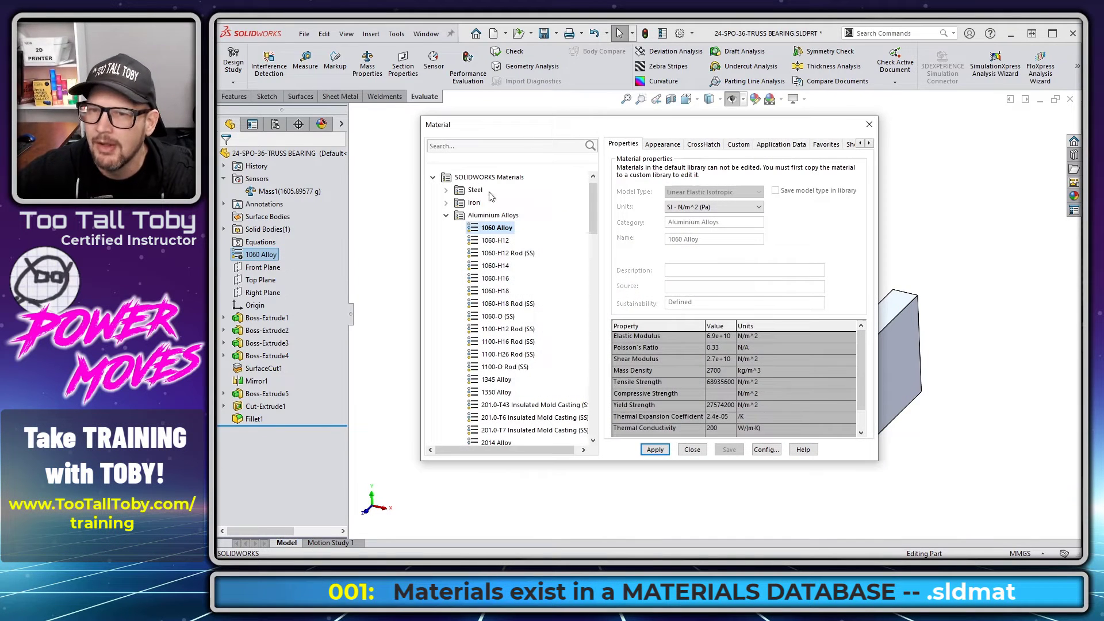
left_click(446, 215)
left_click(433, 190)
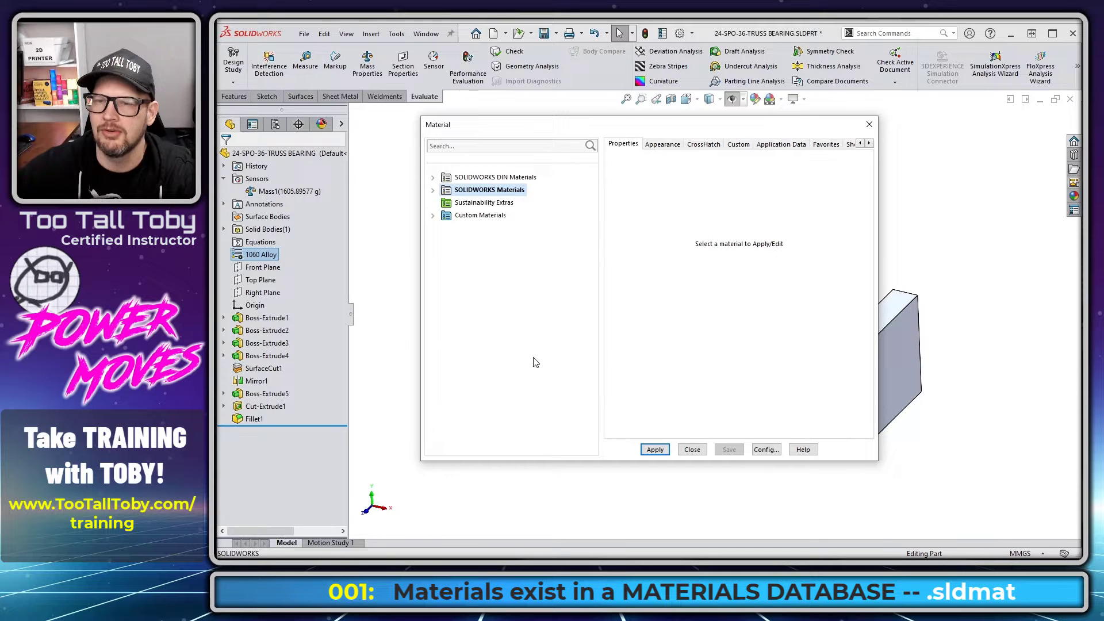
left_click_drag(581, 124, 445, 87)
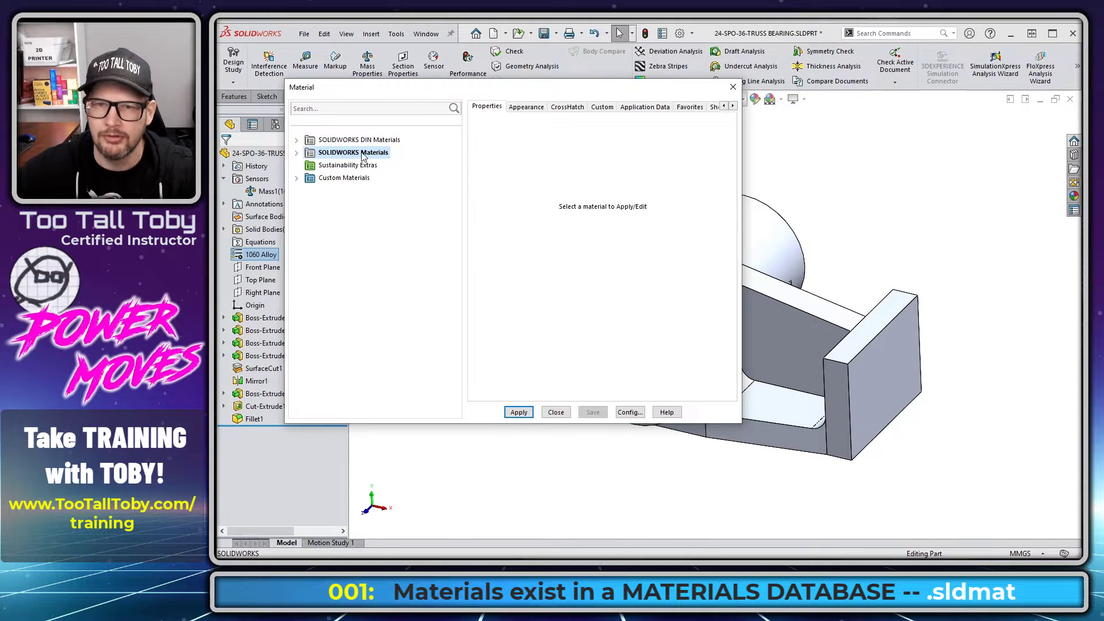
mouse_move(362, 156)
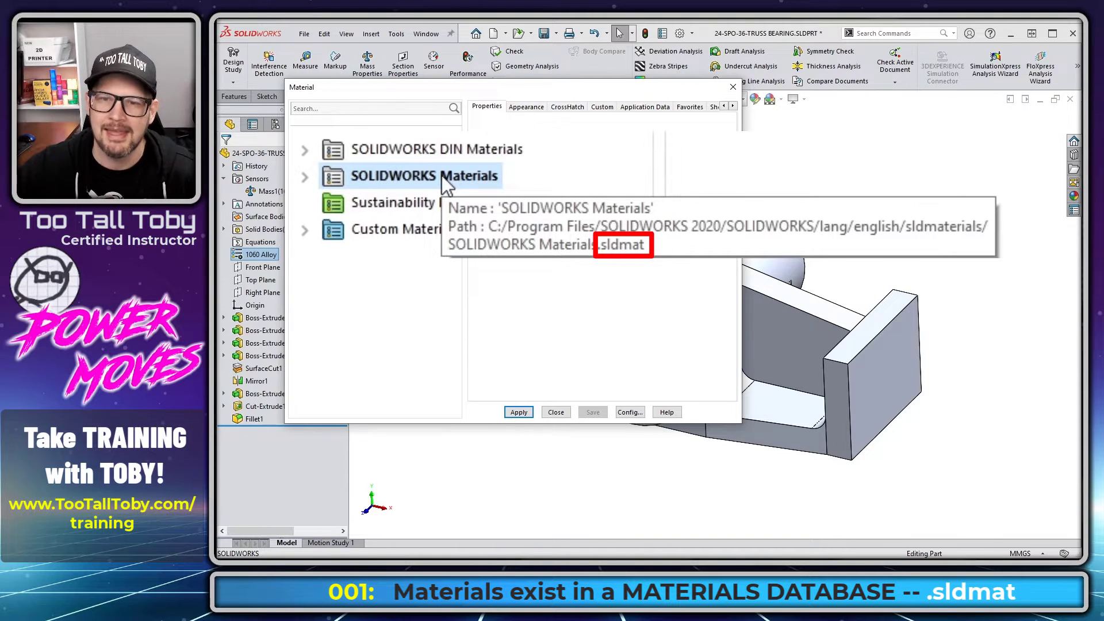
left_click(296, 152)
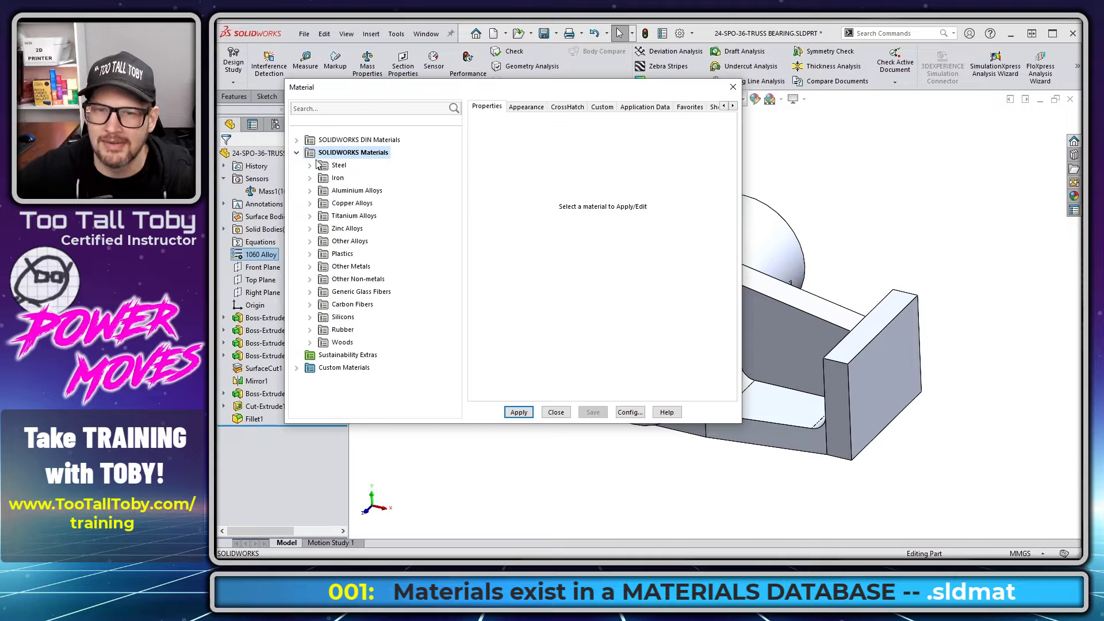
double_click(320, 165)
left_click(357, 153)
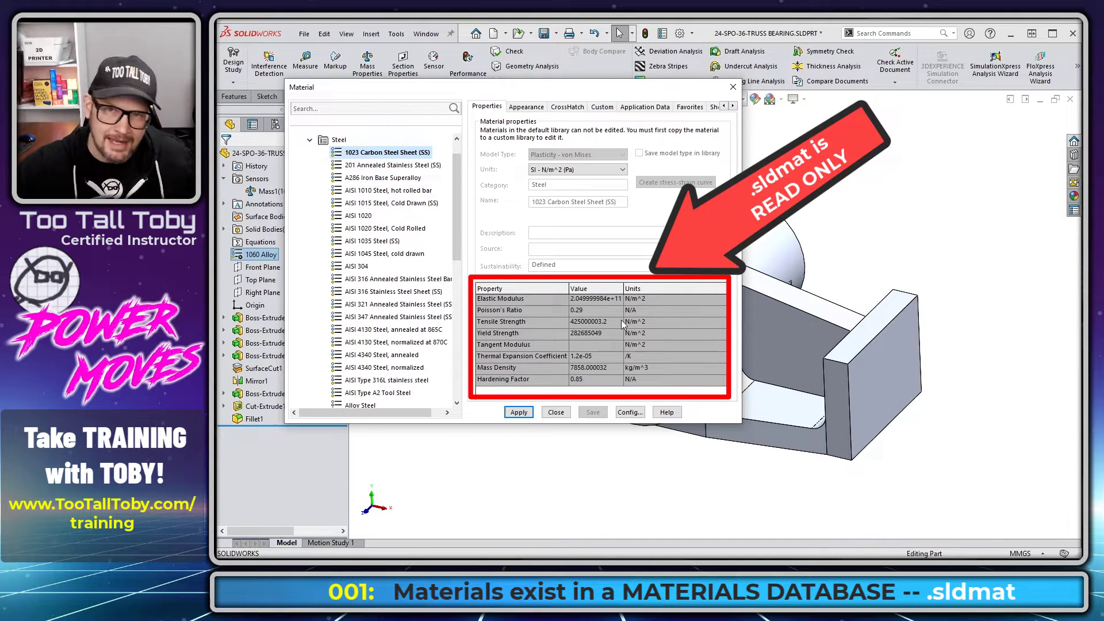
left_click(309, 139)
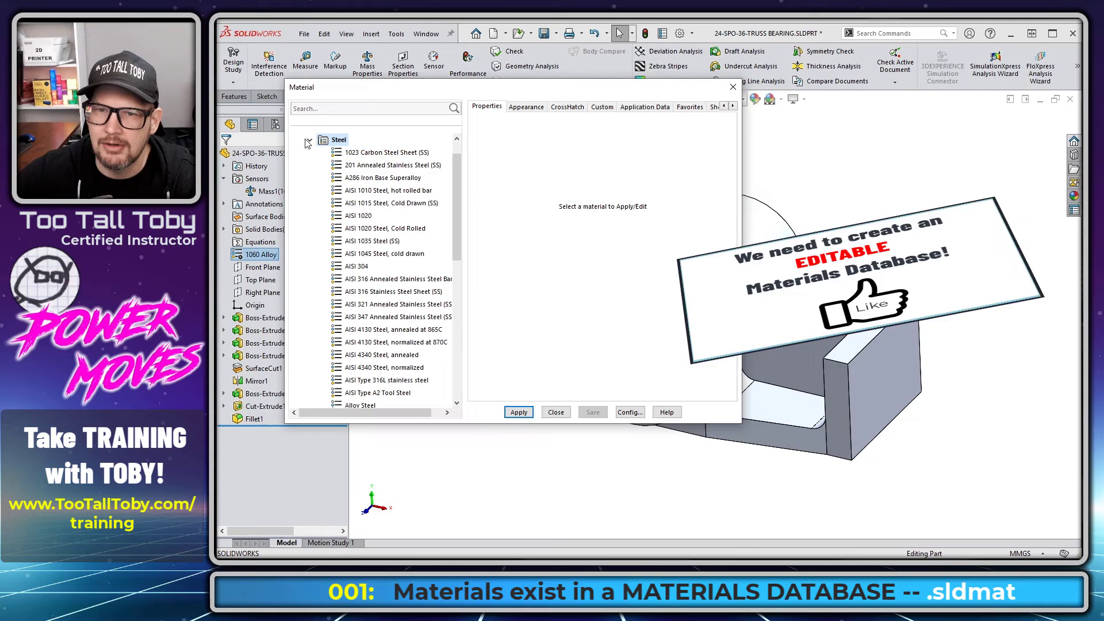
left_click(296, 152)
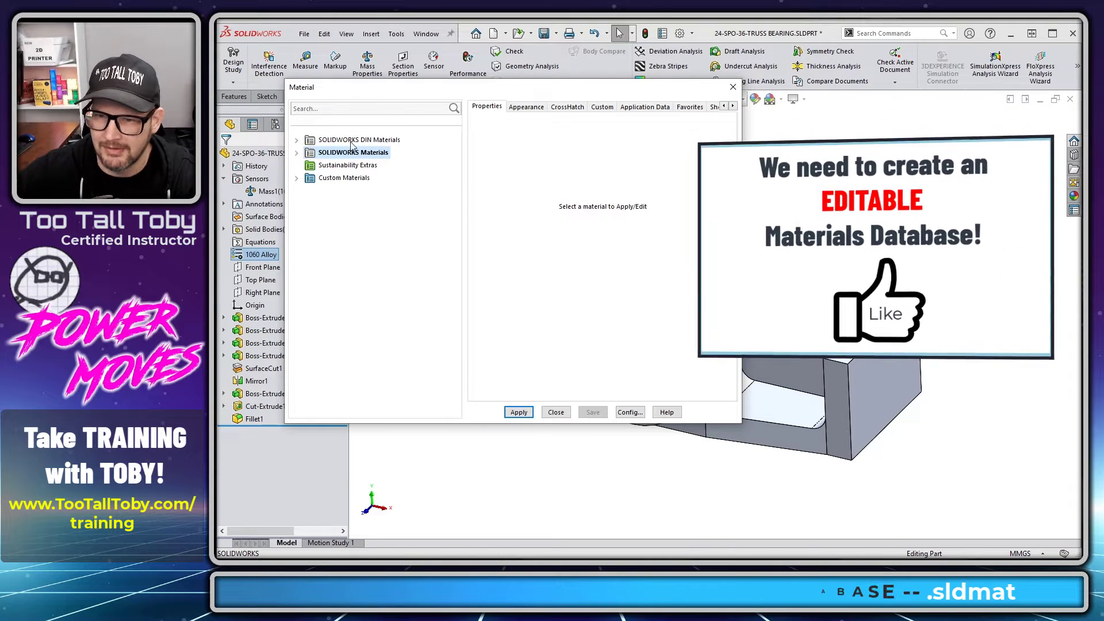
left_click(556, 412)
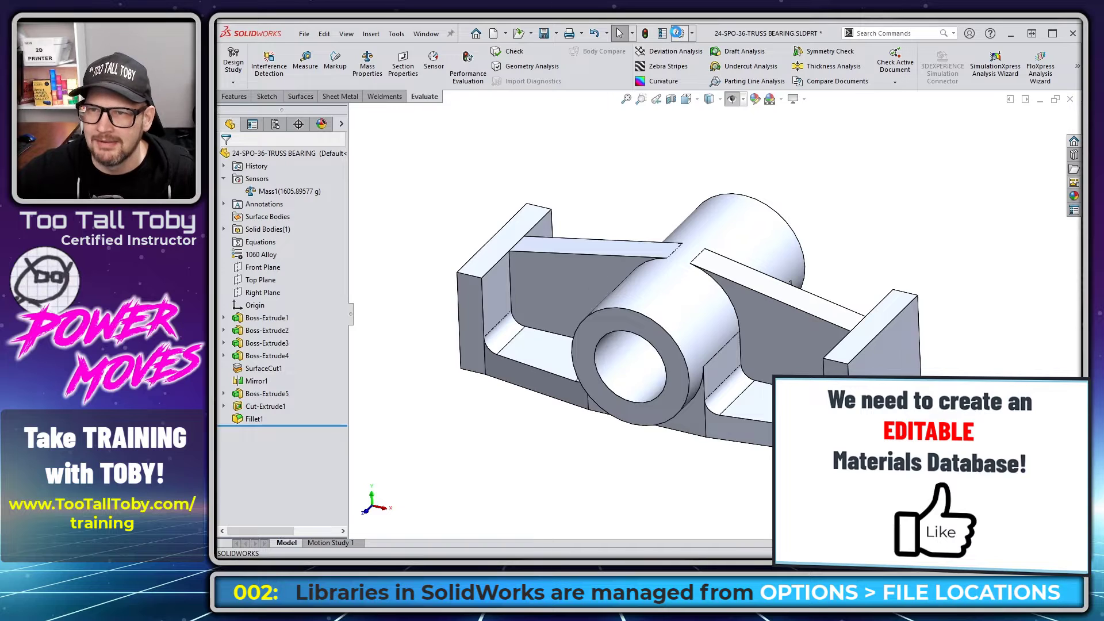
Show the Material Databases folder locations under System Options > File Locations.
left_click(678, 33)
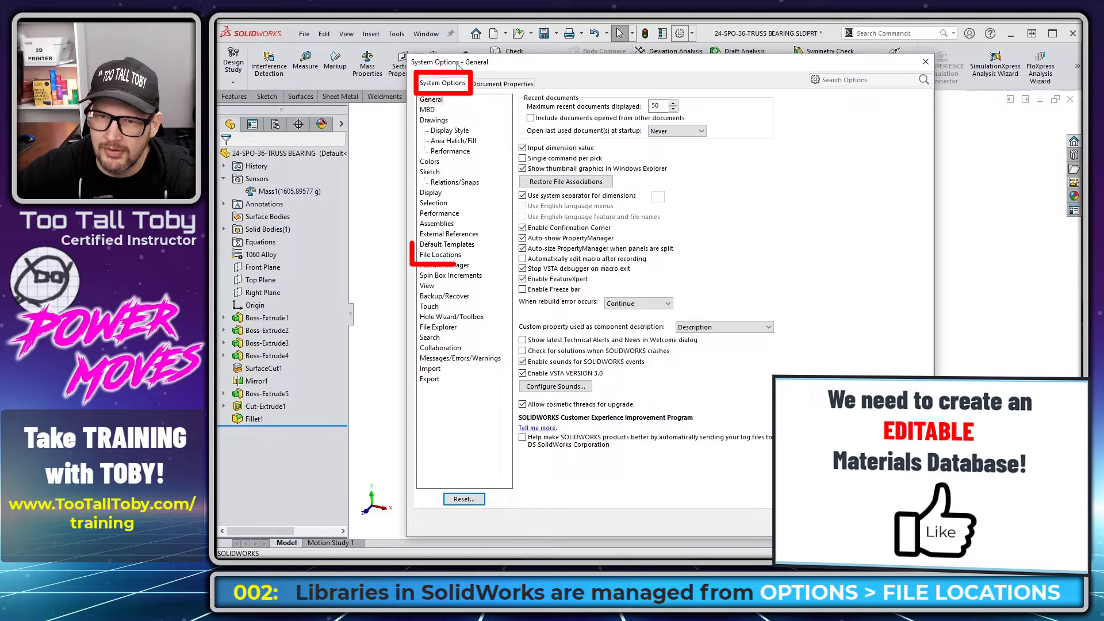
left_click(439, 255)
left_click(662, 109)
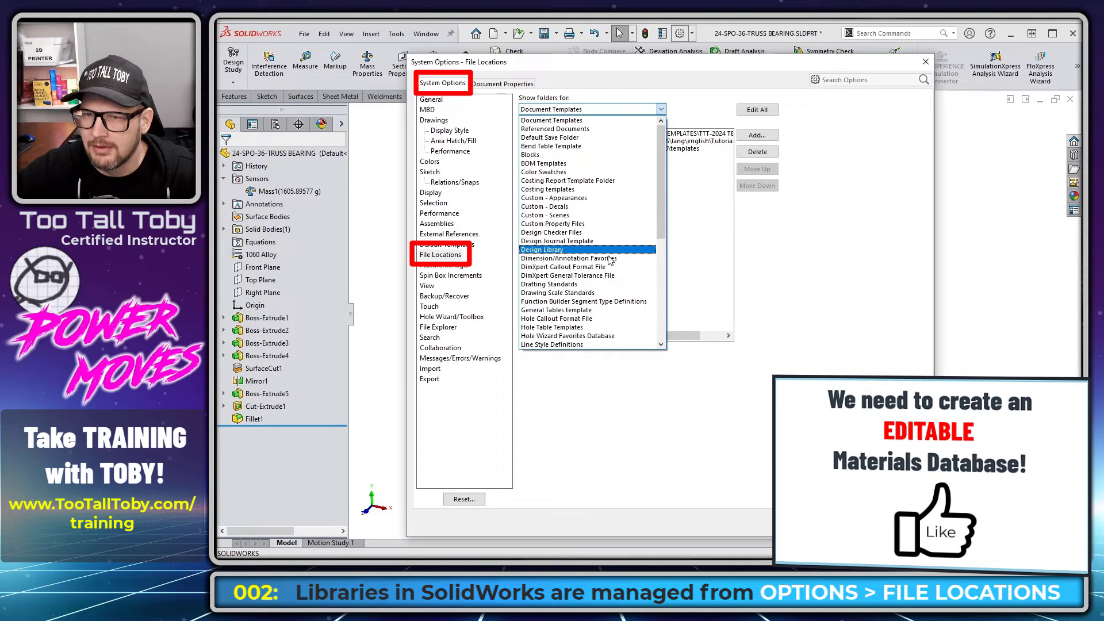
scroll(610, 276, "down", 8)
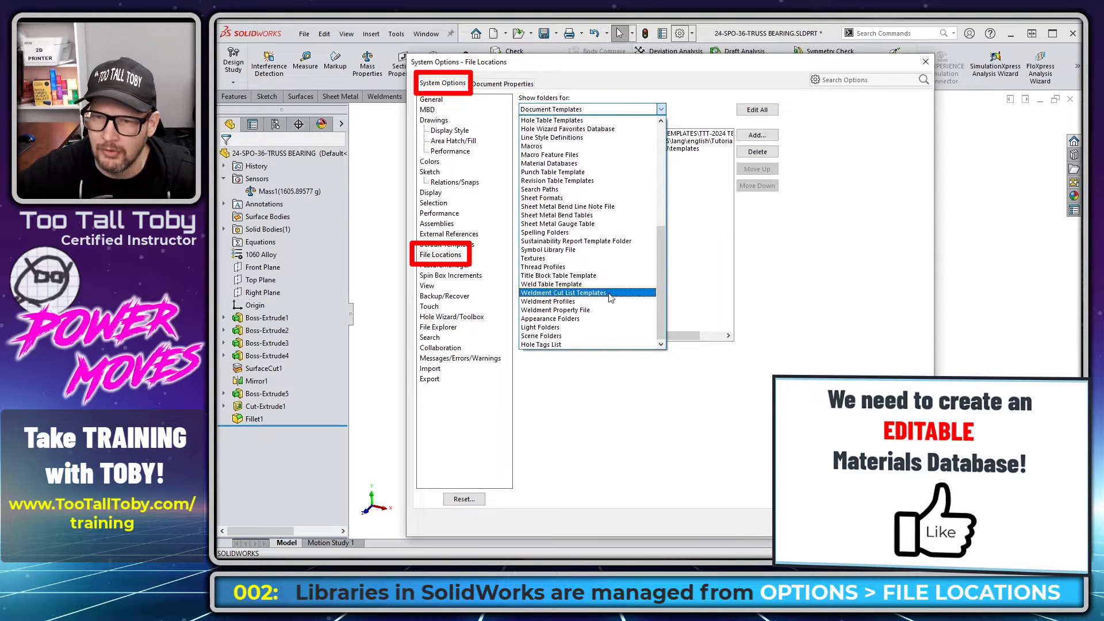
scroll(606, 258, "up", 8)
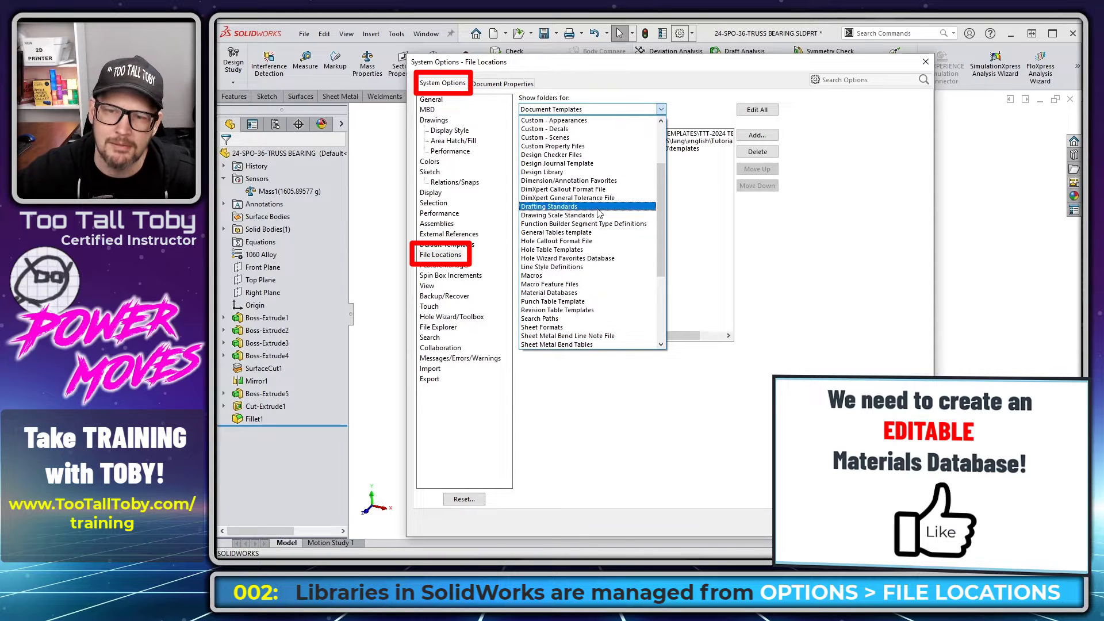
scroll(600, 212, "down", 7)
scroll(600, 212, "down", 1)
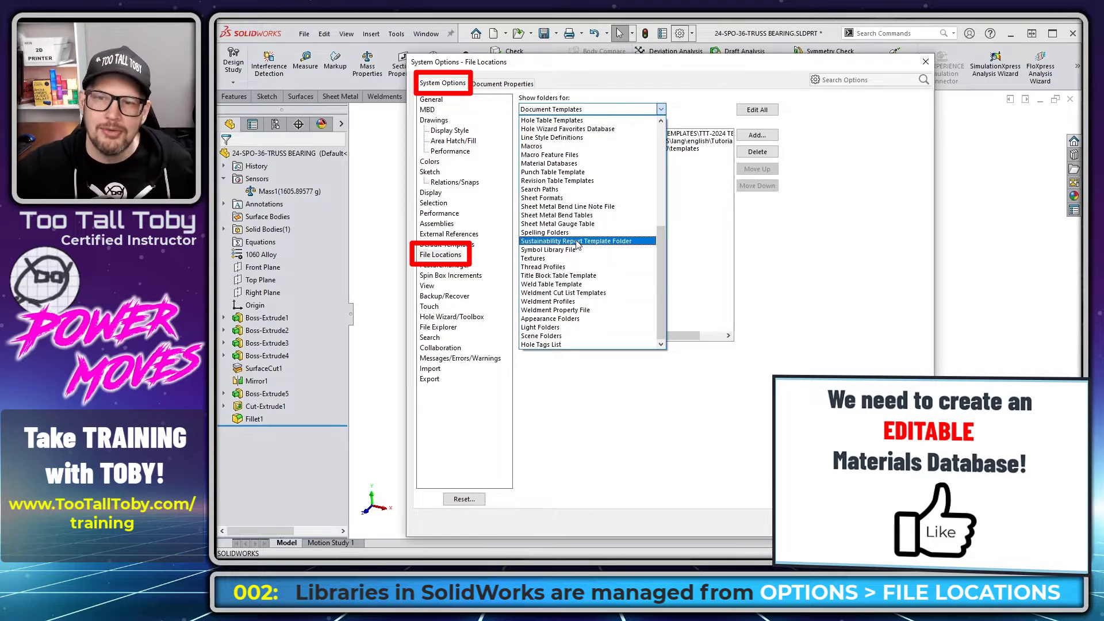
left_click(578, 164)
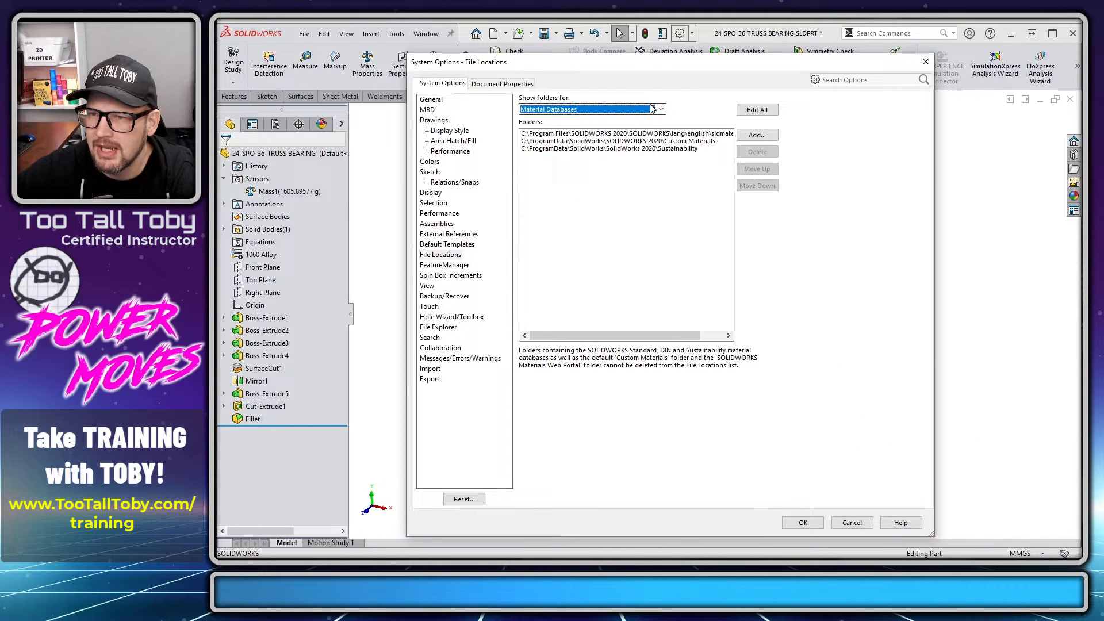
Start adding a material database folder and browse on C: into the 2020 SW LIBRARY folder.
left_click(742, 136)
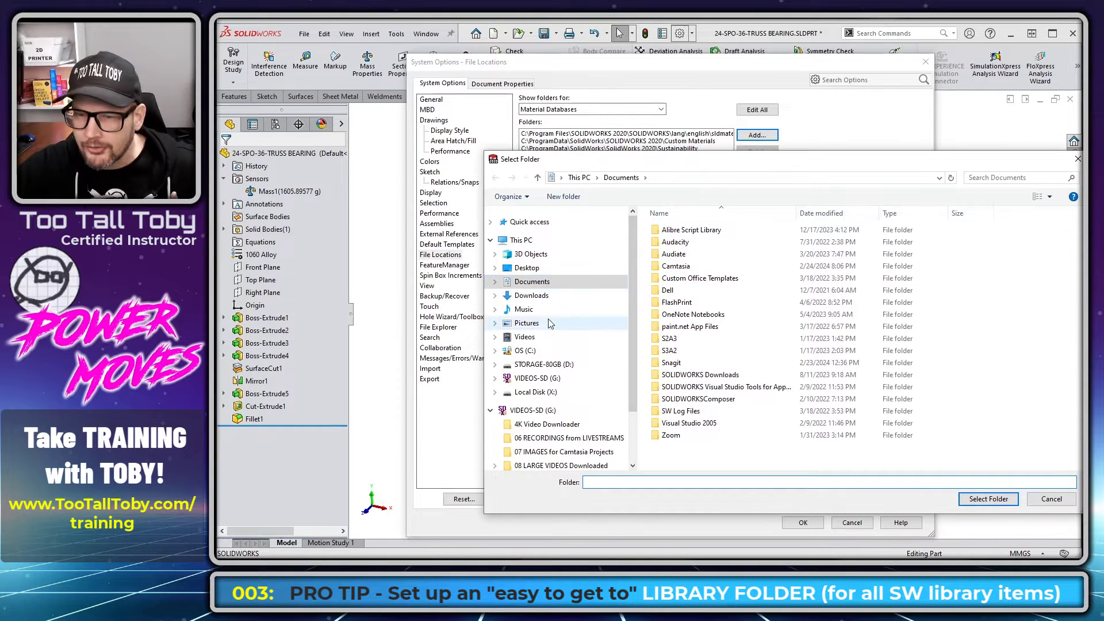
left_click(519, 352)
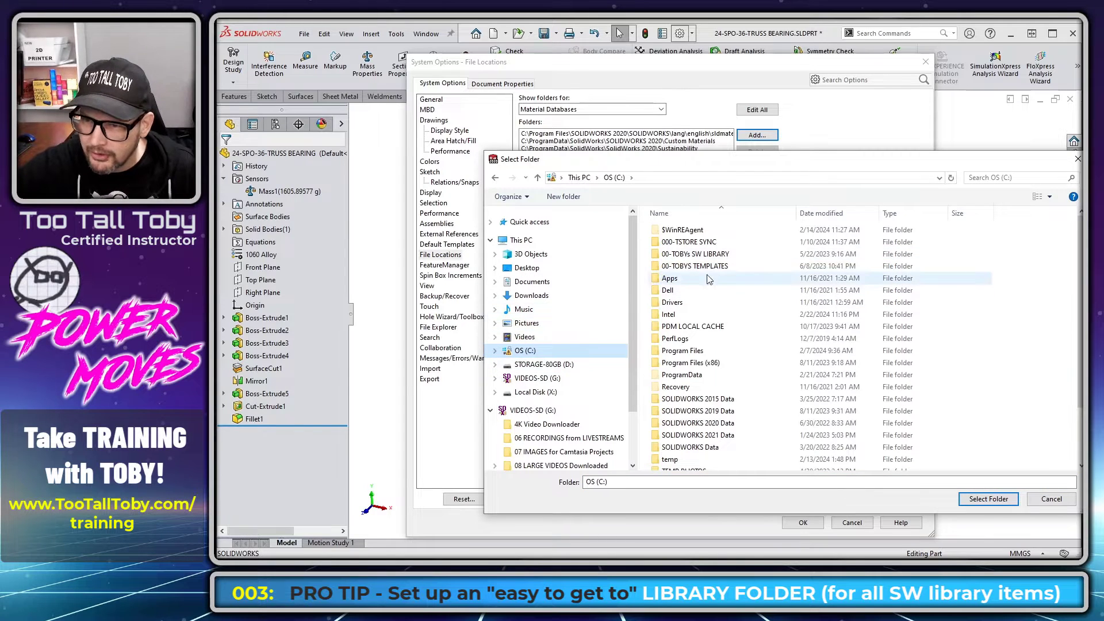
double_click(718, 254)
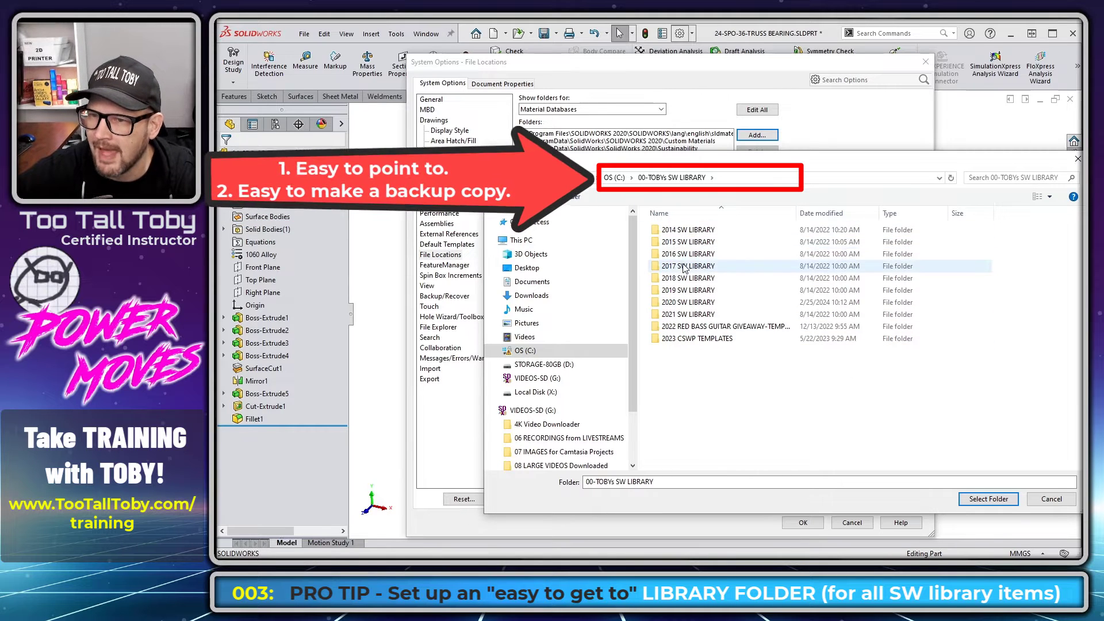
left_click(684, 243)
double_click(682, 248)
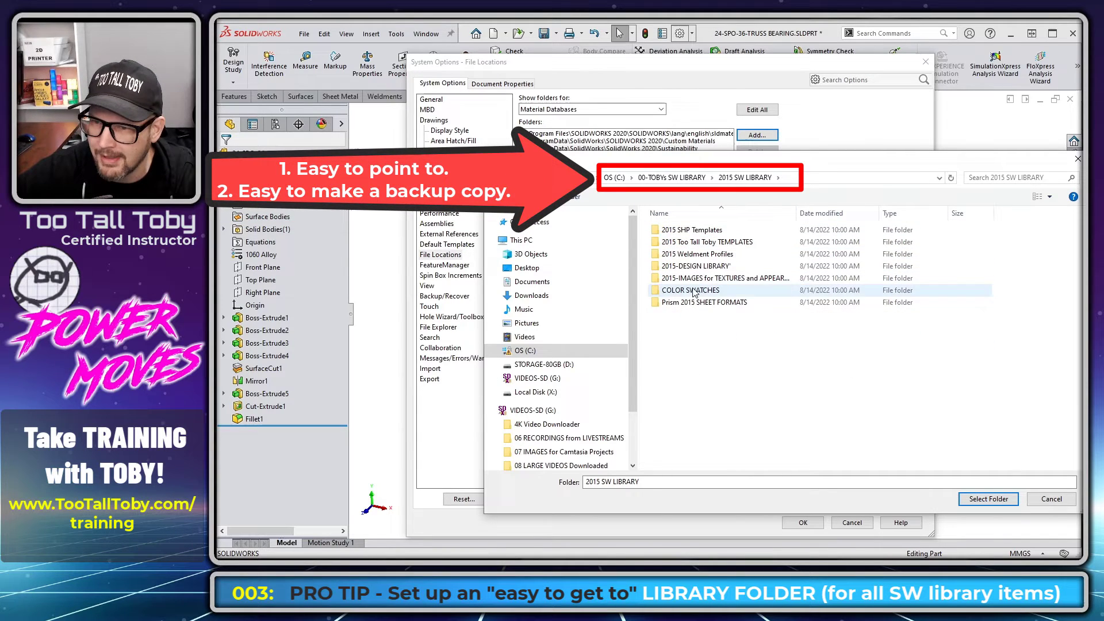
left_click(685, 178)
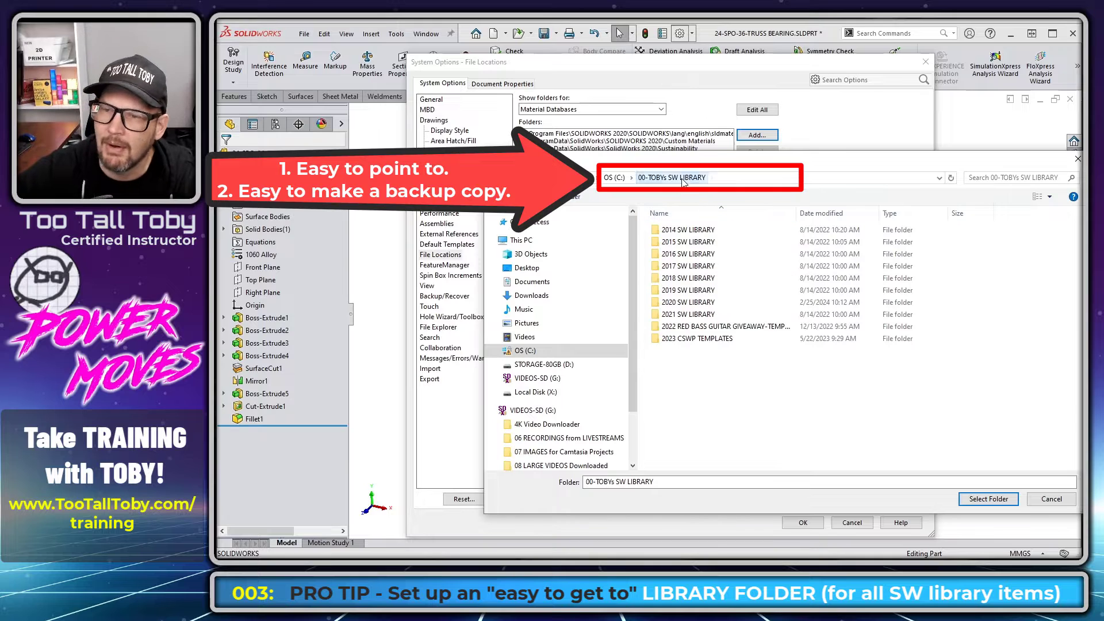
double_click(691, 303)
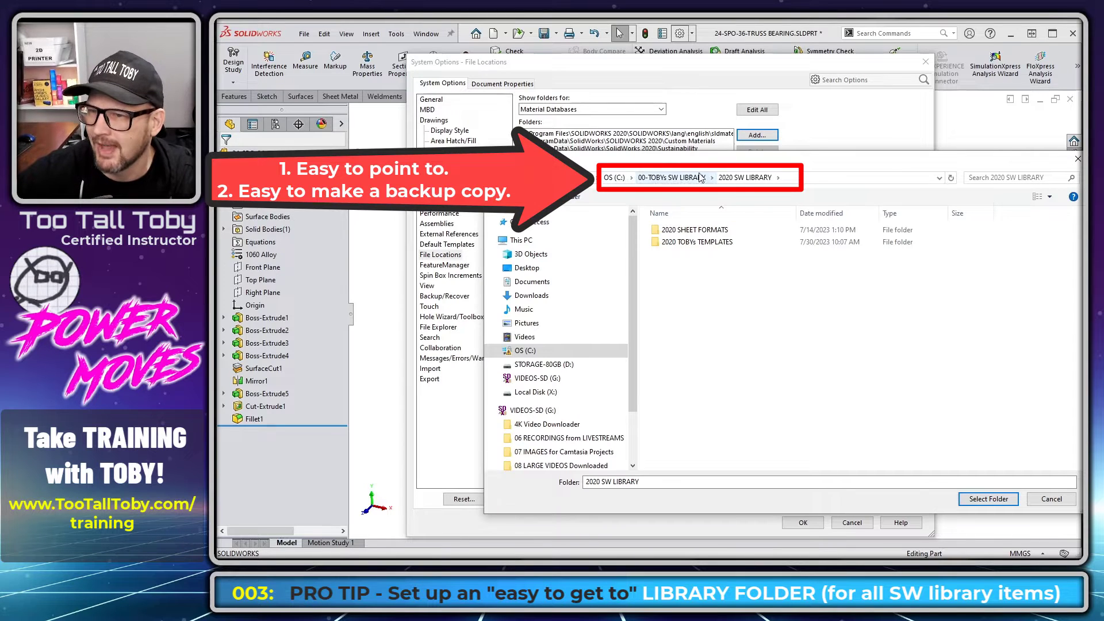
Create a '2020 CUSTOM MATERIALS' folder, register it as a material database location, and save the options.
right_click(693, 268)
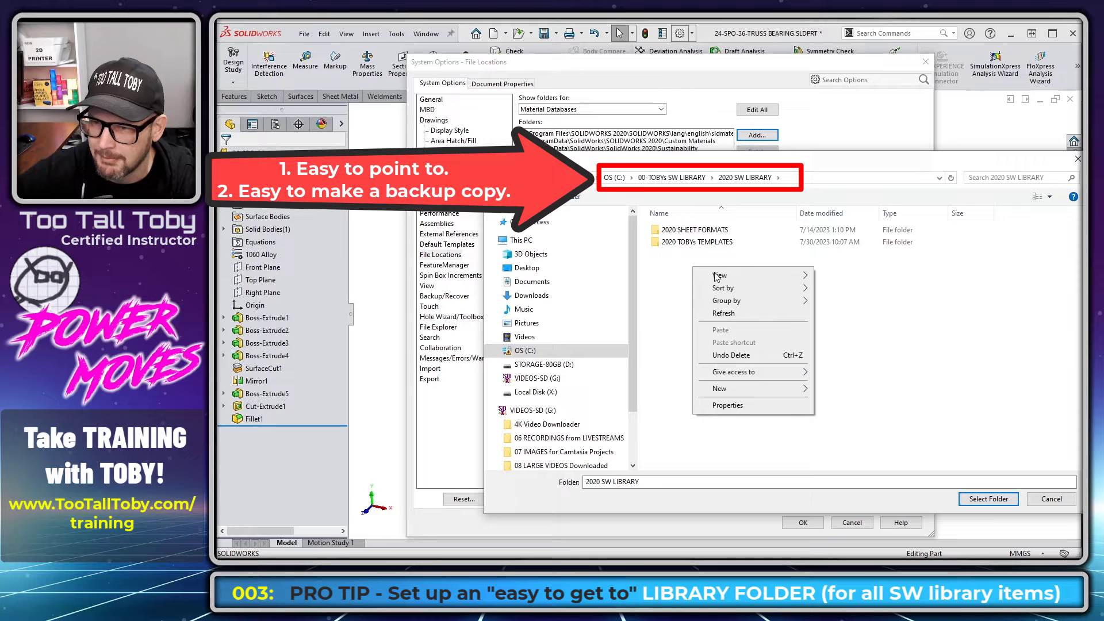
mouse_move(742, 389)
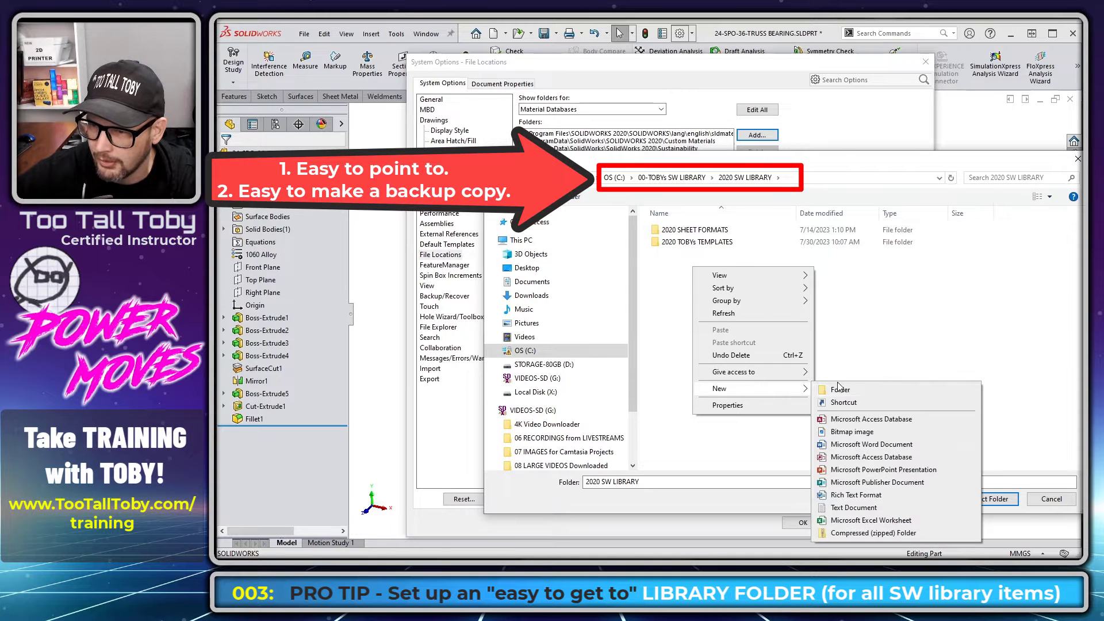
left_click(840, 391)
type("2020 C")
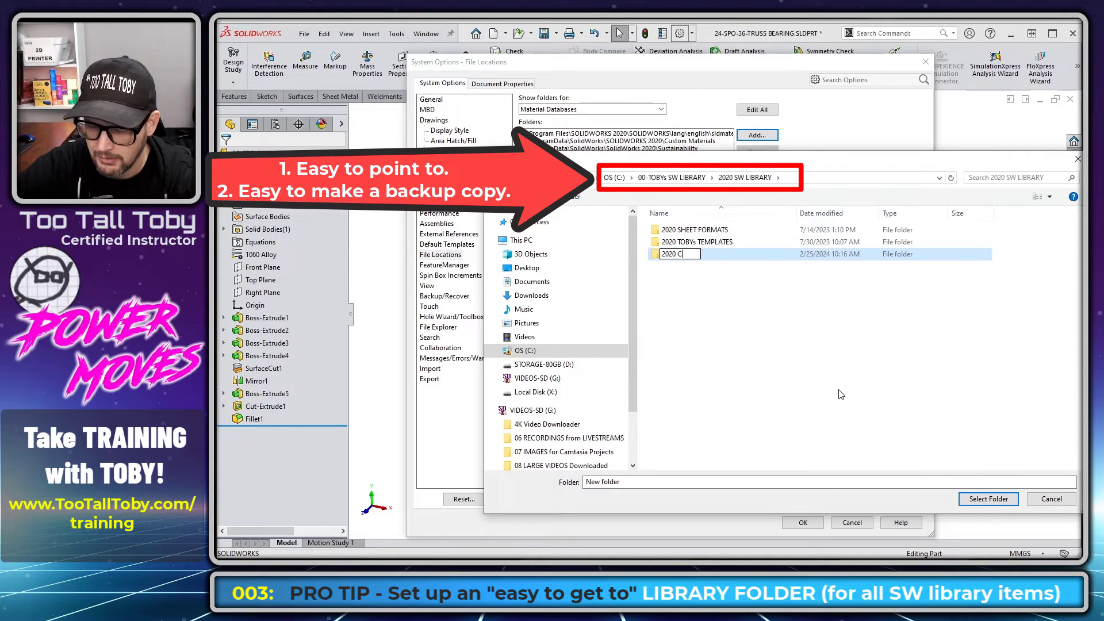
type("USTOM MATERIALS")
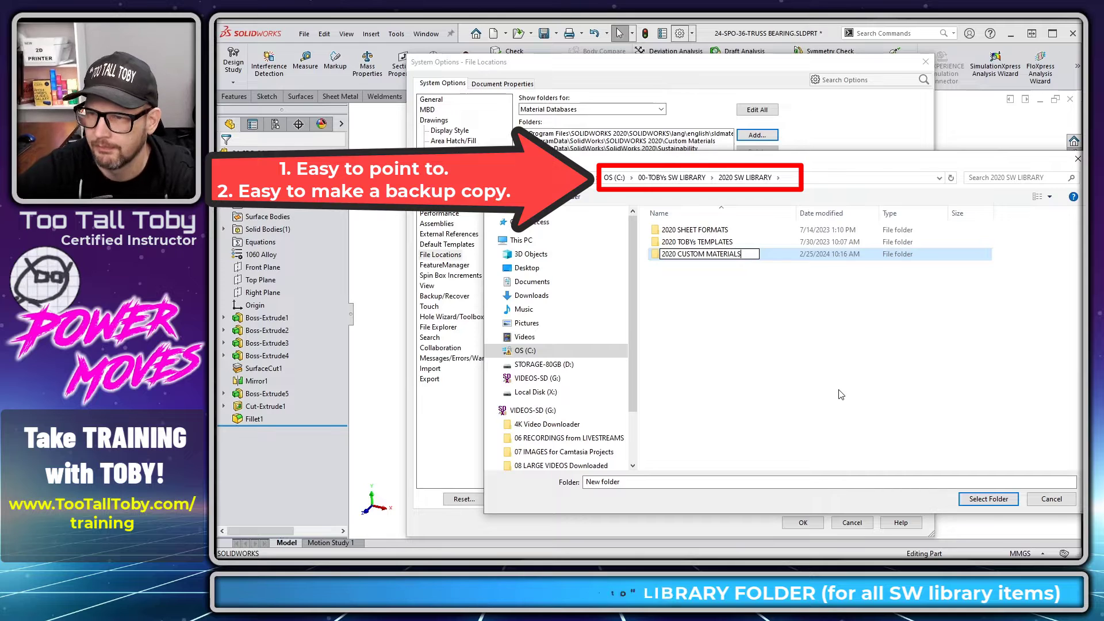
key("Return")
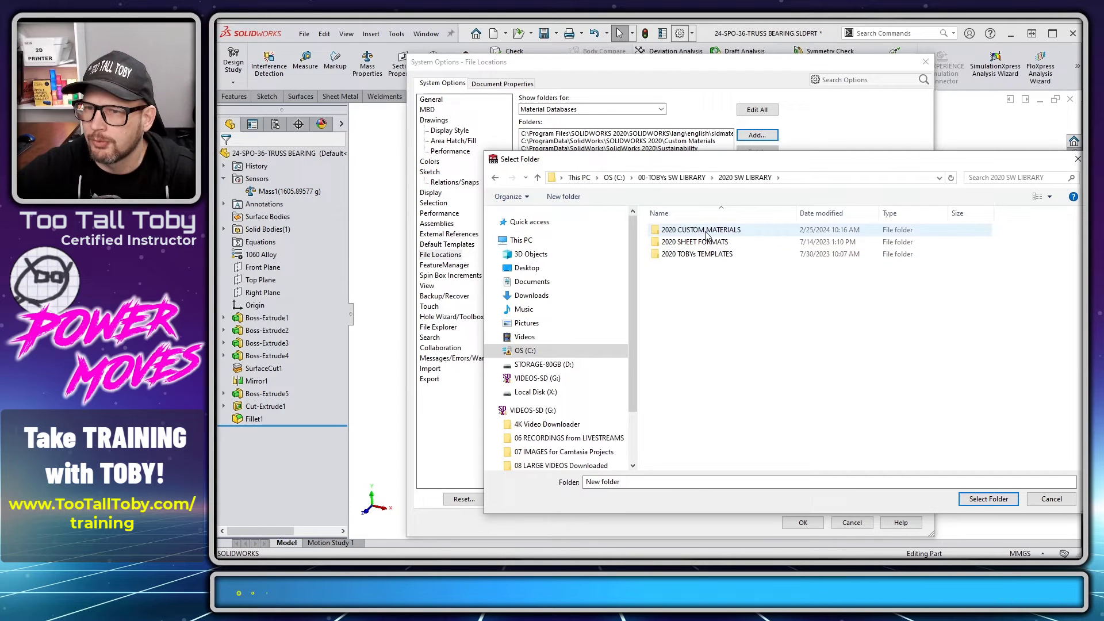
left_click(706, 231)
left_click(987, 498)
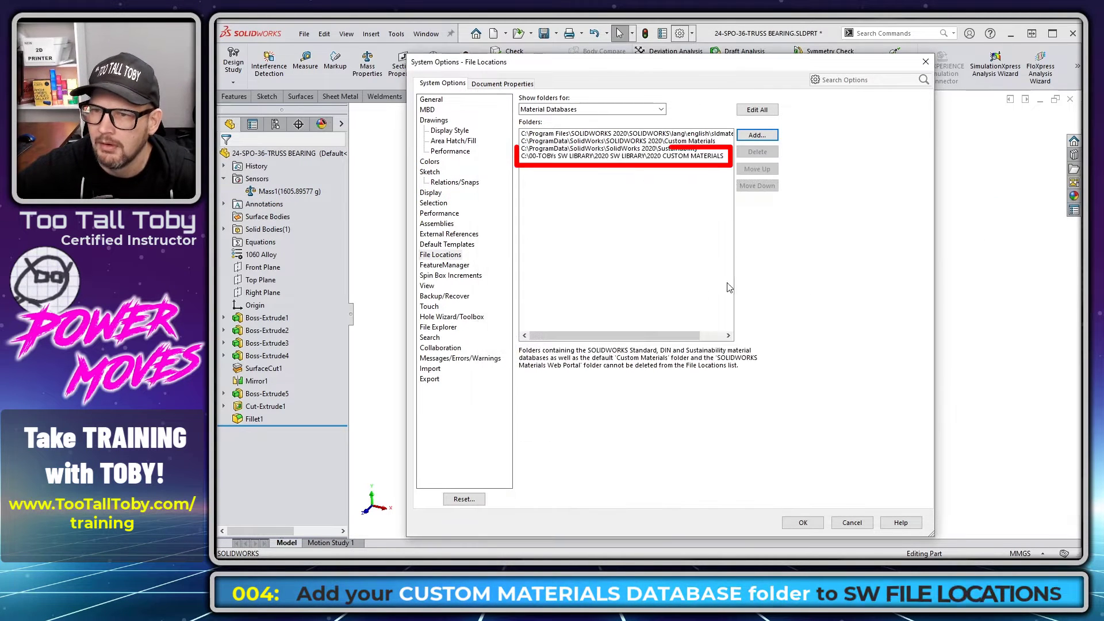
left_click(598, 156)
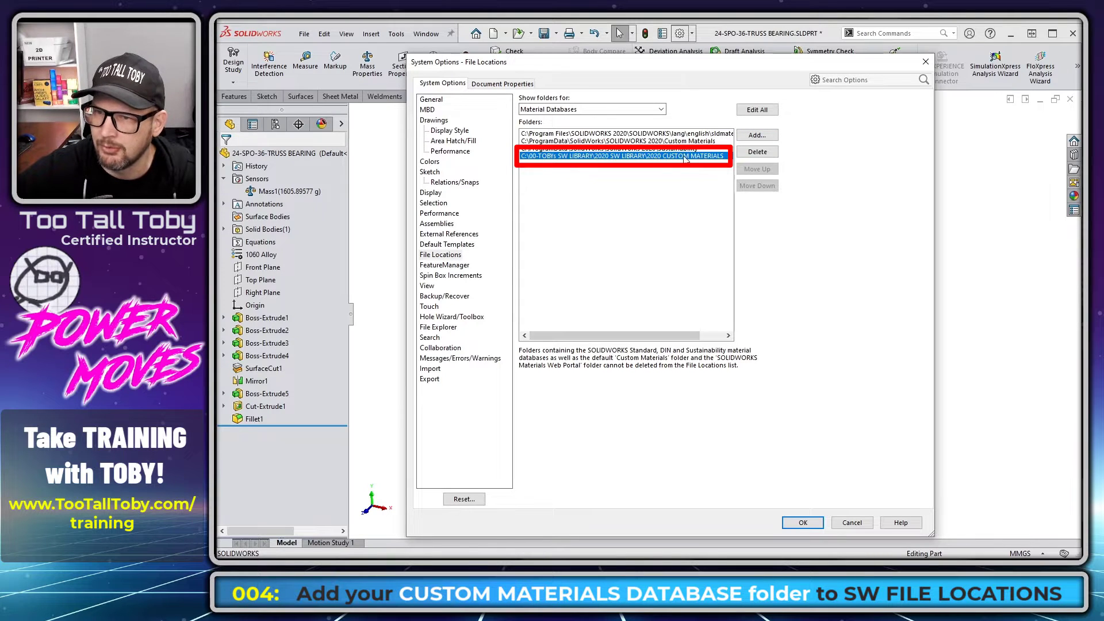
left_click(803, 521)
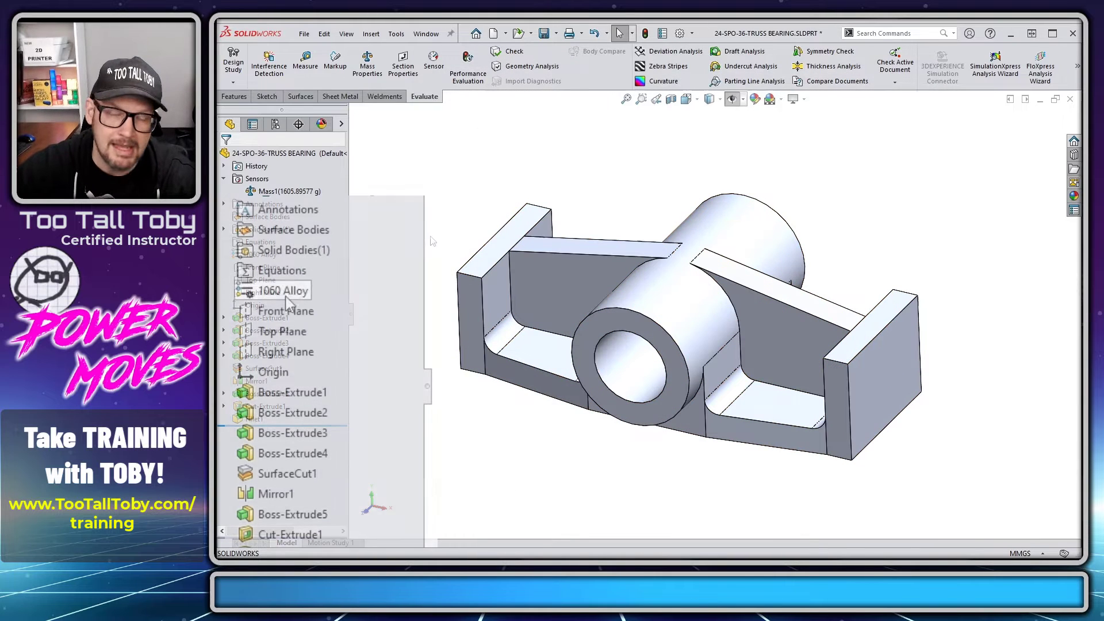
Open the part's material editor and start a new library from SOLIDWORKS Materials.
right_click(278, 292)
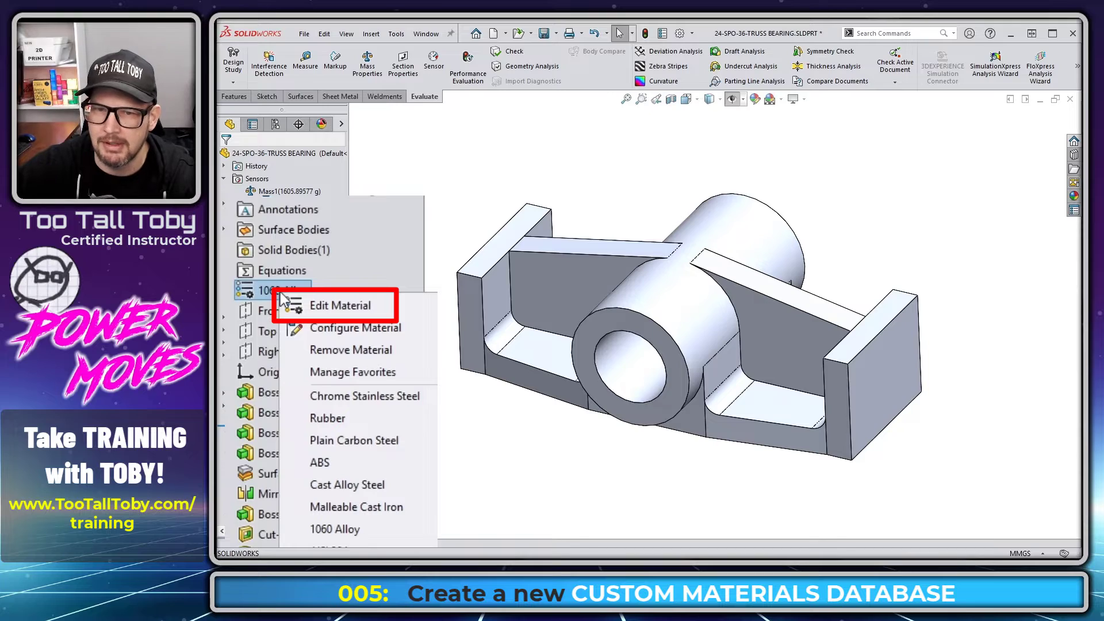
left_click(296, 265)
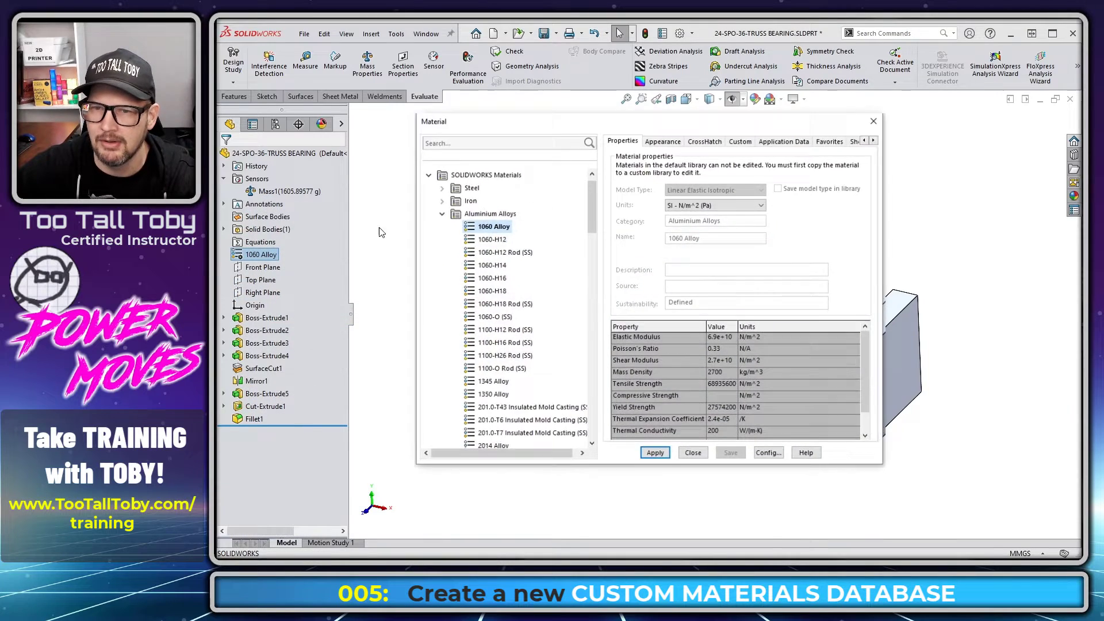
left_click(442, 213)
left_click(428, 188)
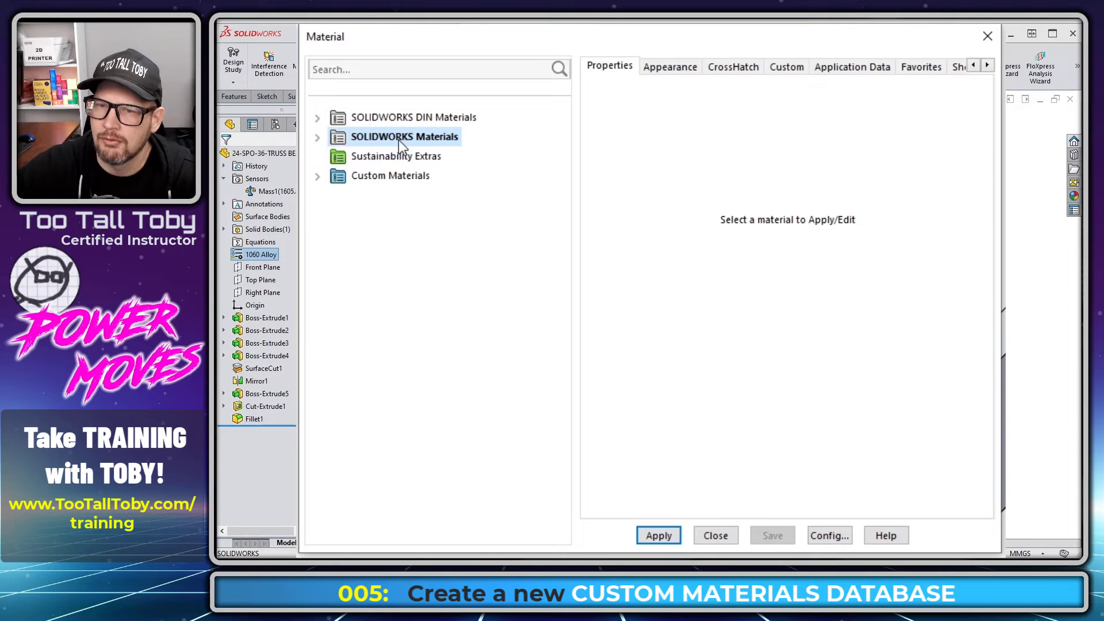
right_click(365, 133)
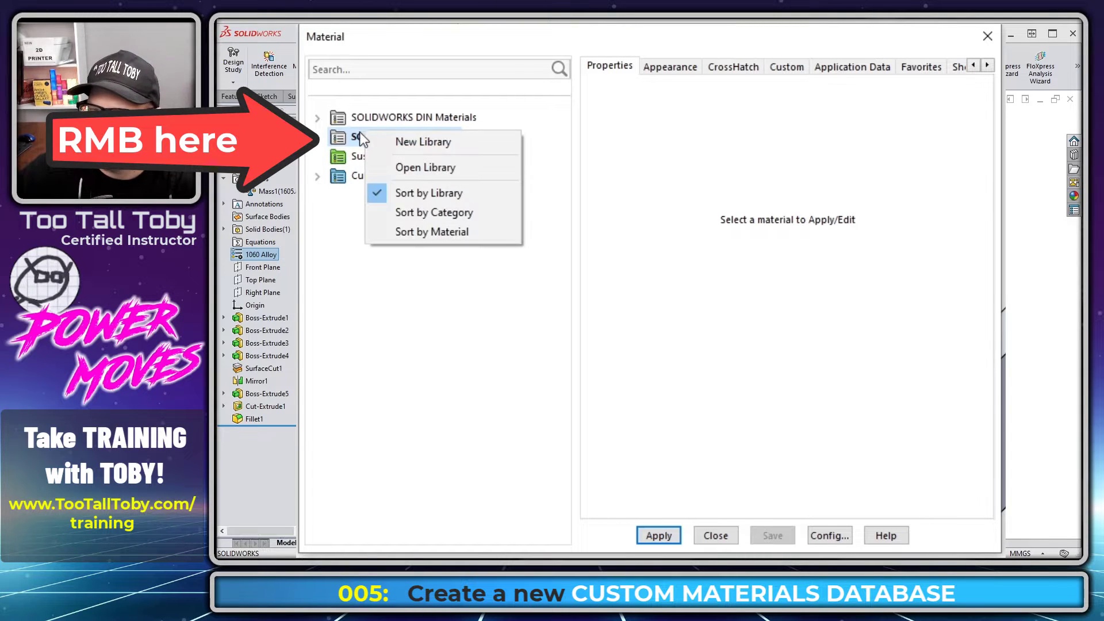
left_click(430, 141)
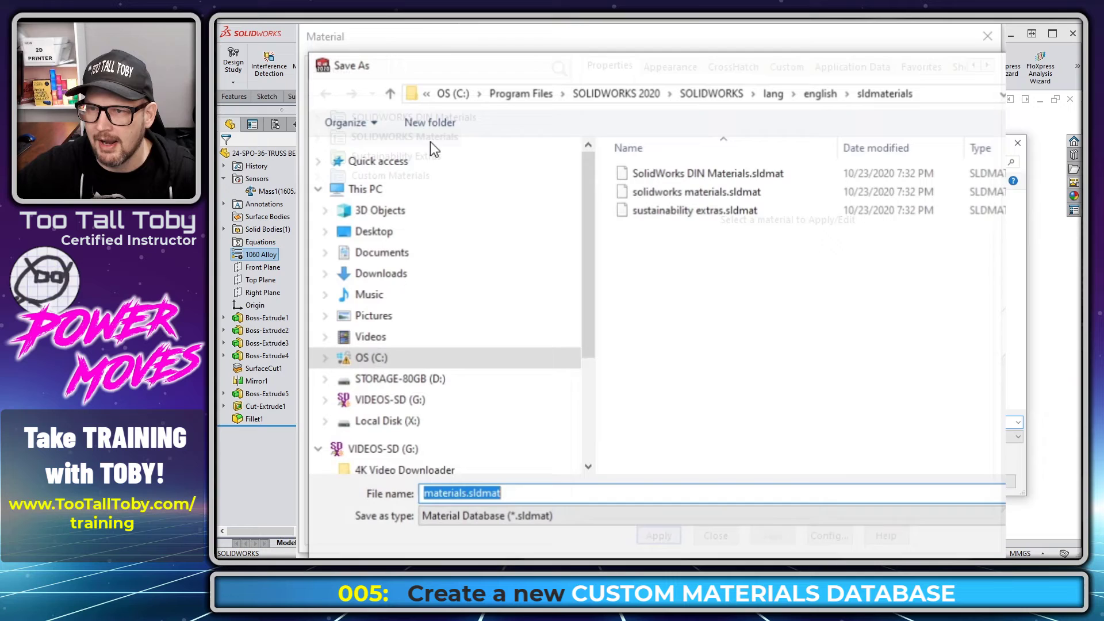
left_click(521, 493)
left_click_drag(521, 493, 467, 492)
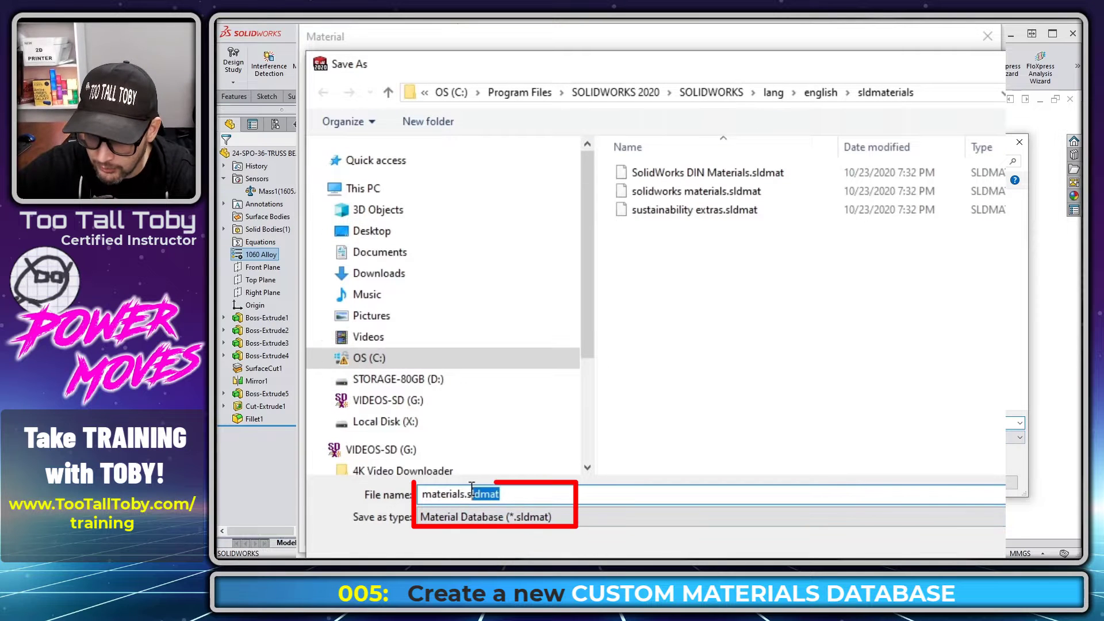
left_click(513, 494)
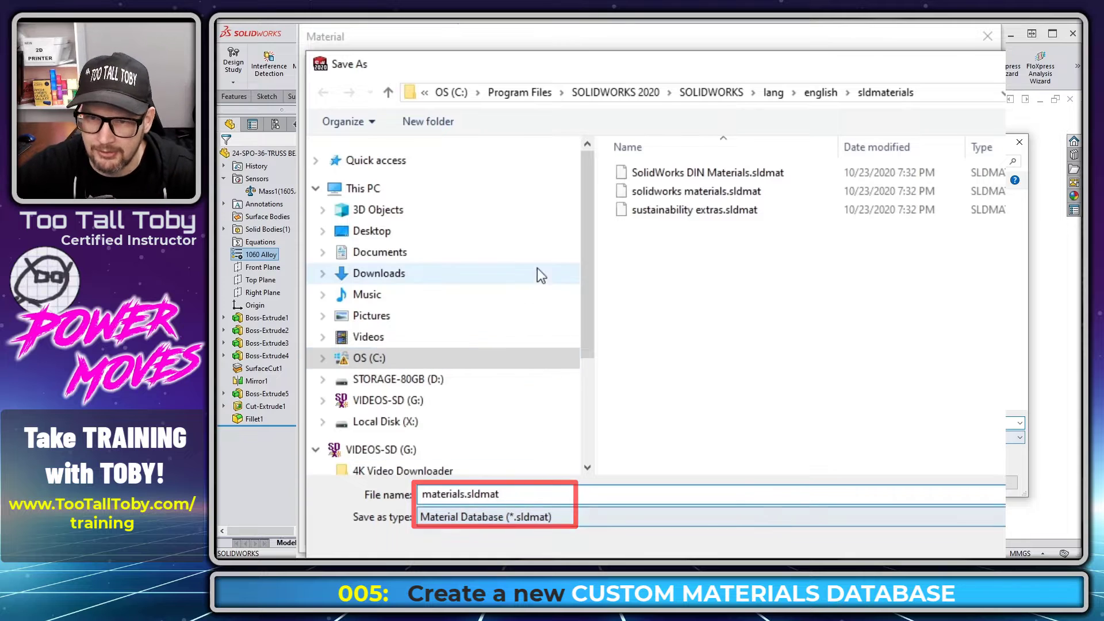
Save the new library as 'Tobys Custom Materials' in the 2020 CUSTOM MATERIALS folder.
left_click(361, 362)
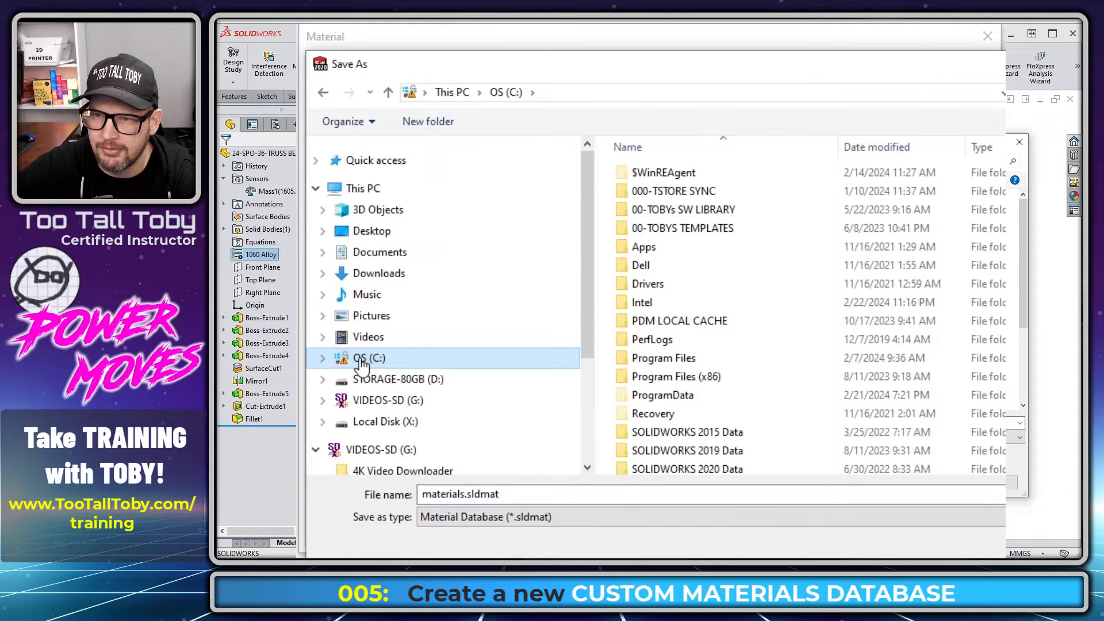
double_click(680, 208)
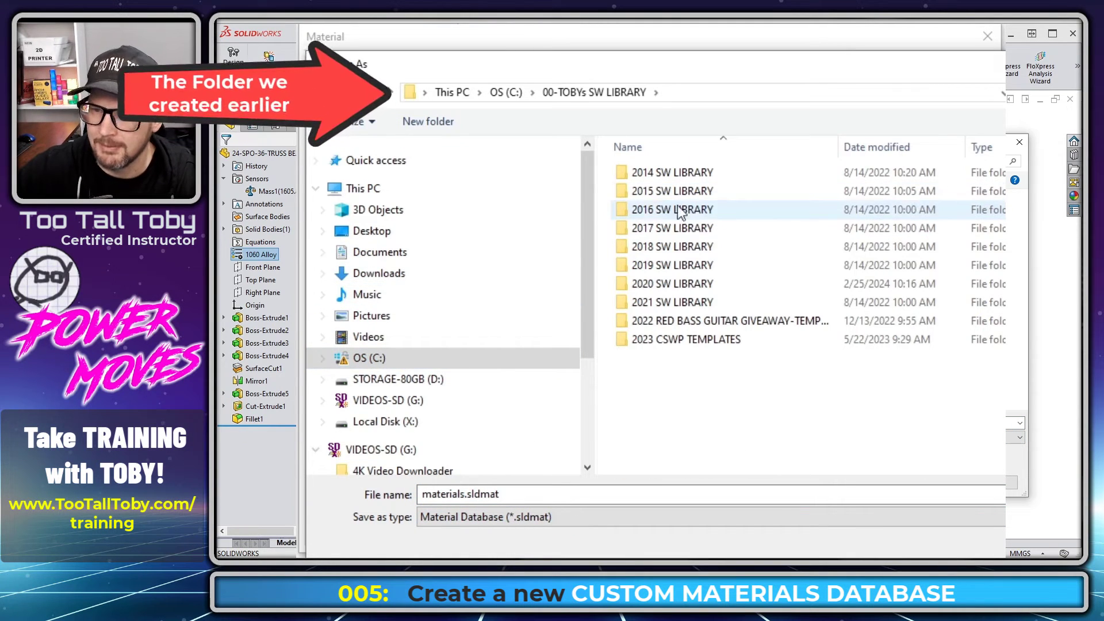
left_click(642, 284)
double_click(642, 284)
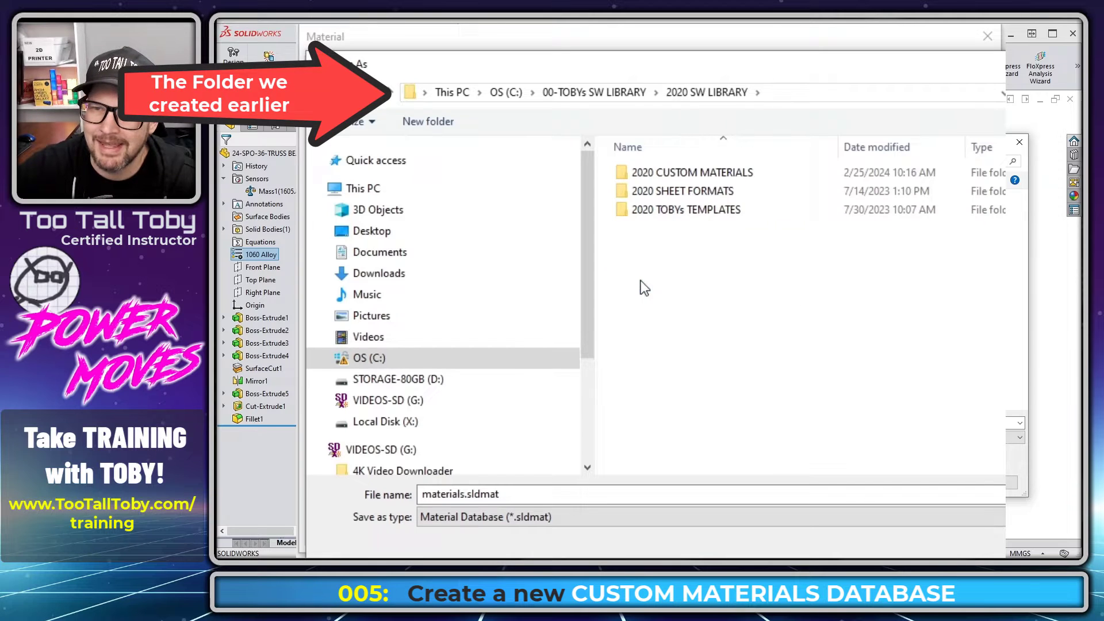
double_click(681, 174)
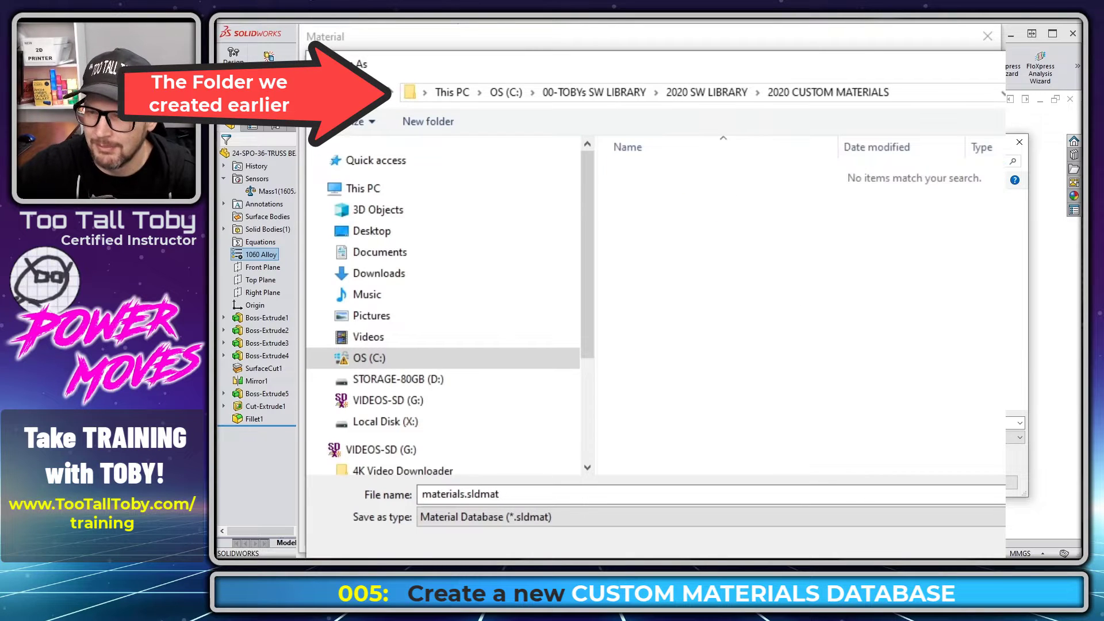
double_click(523, 494)
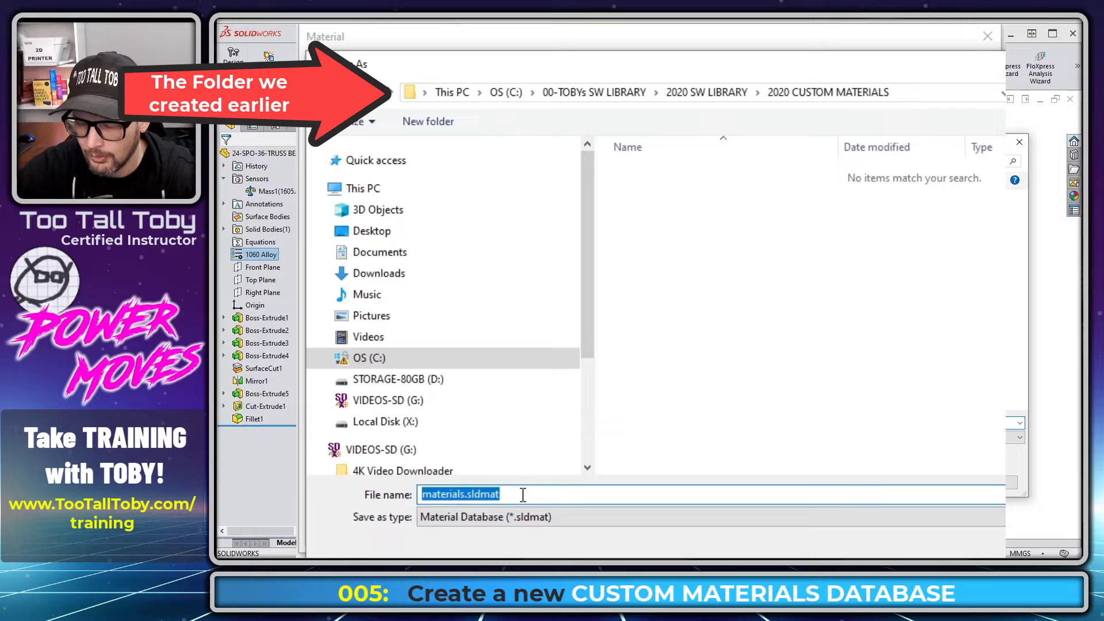
type("Tobys Custom Materials")
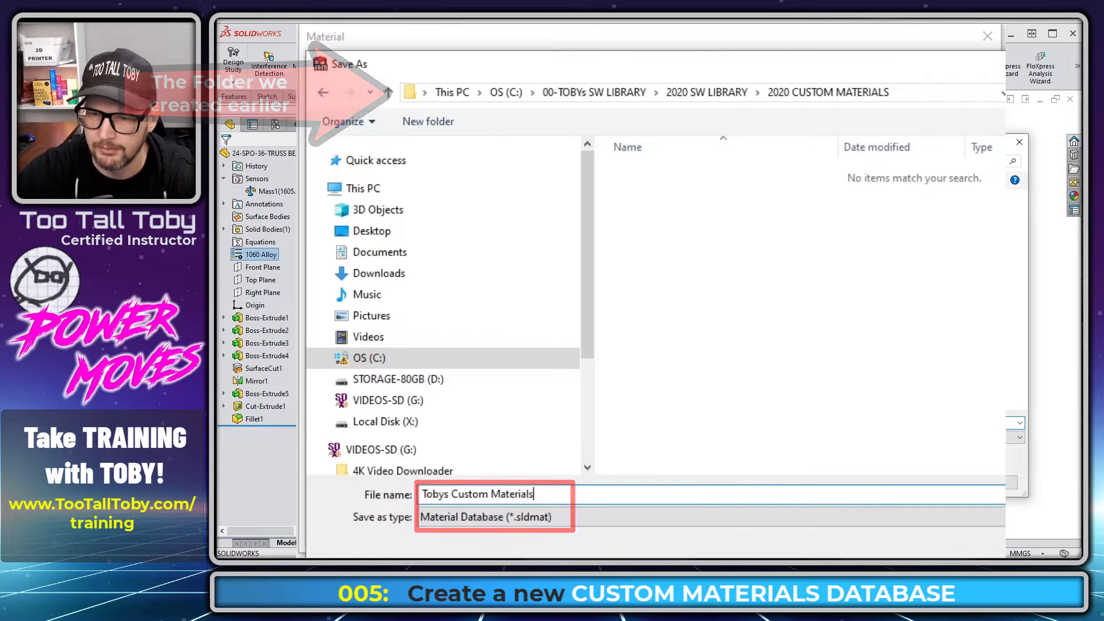
key("Return")
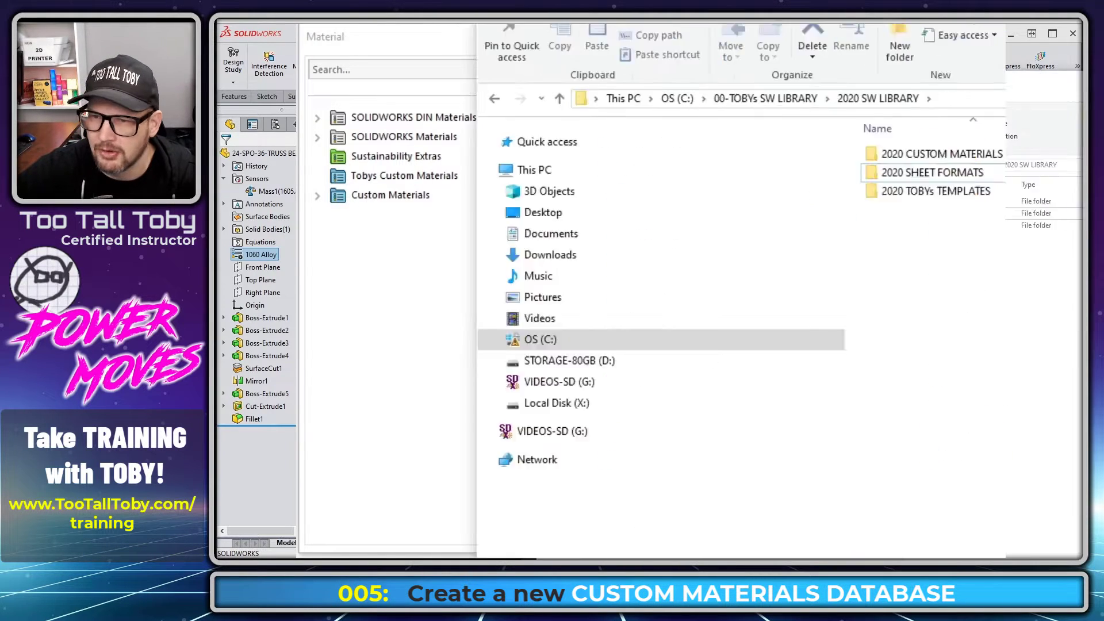
Open 2020 CUSTOM MATERIALS in File Explorer to check for the Tobys Custom Materials.sldmat file.
double_click(492, 135)
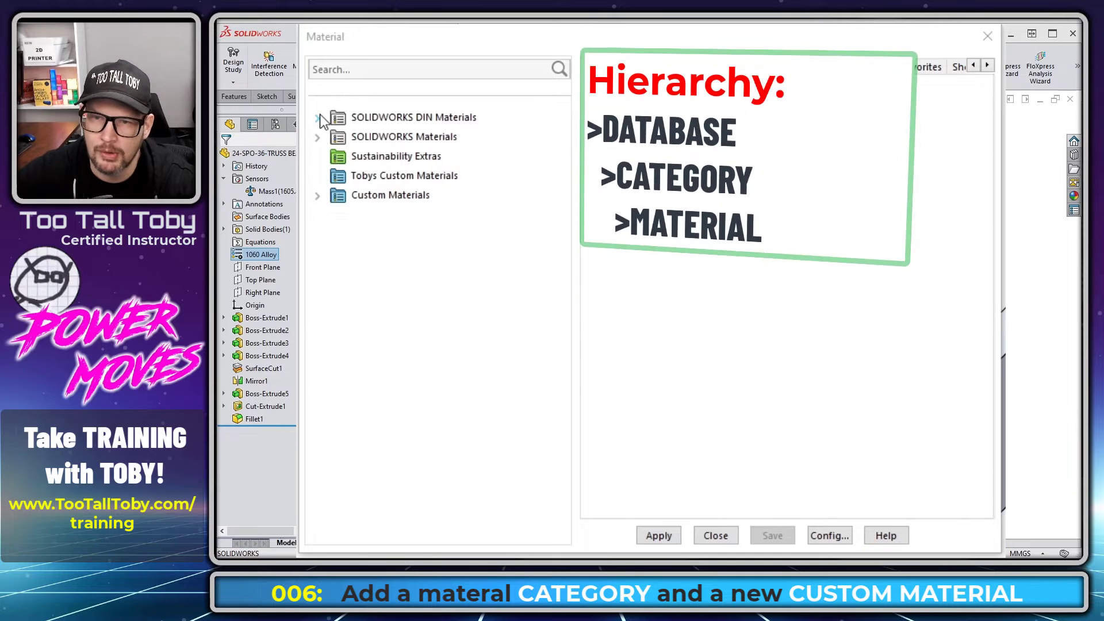
Expand SOLIDWORKS Materials to view a Steel material's properties, then collapse the library again.
left_click(411, 139)
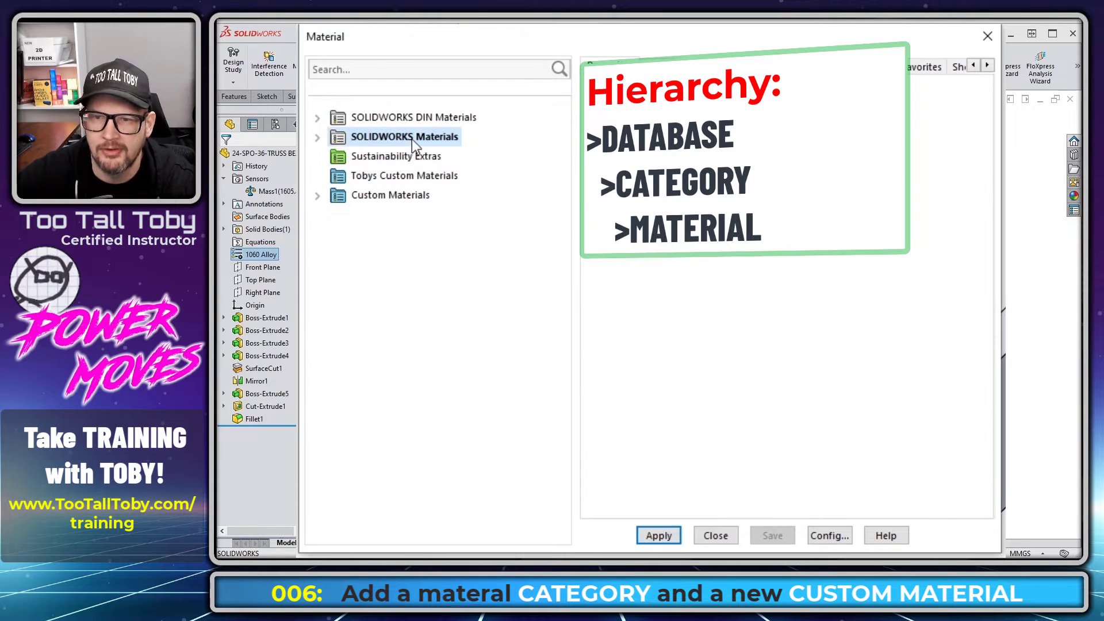
double_click(344, 143)
left_click(383, 156)
double_click(353, 160)
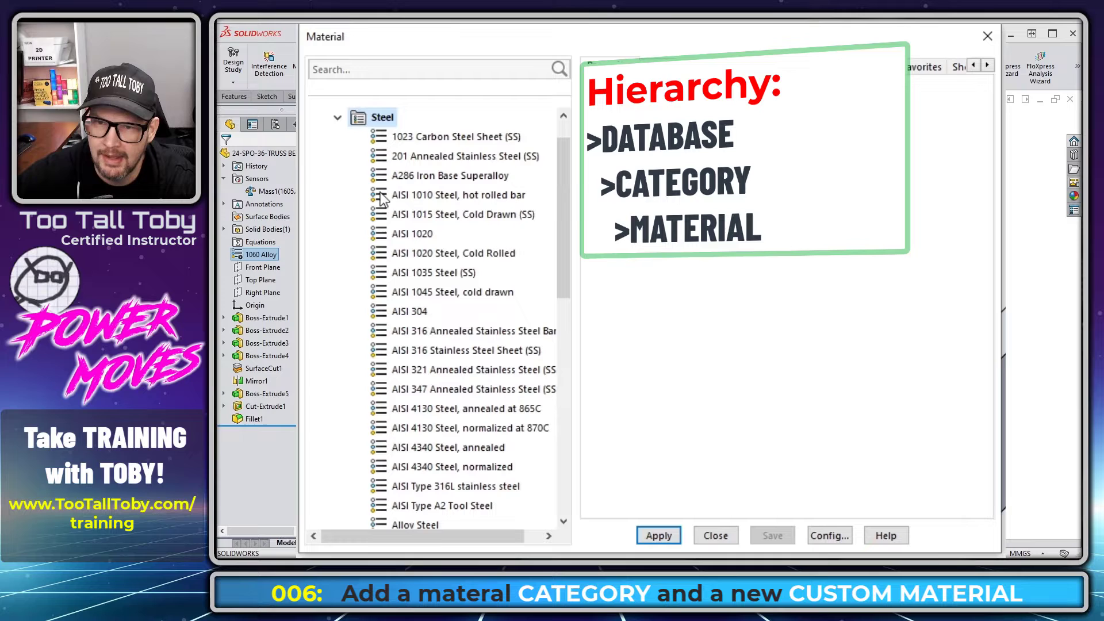
left_click(436, 136)
left_click(337, 118)
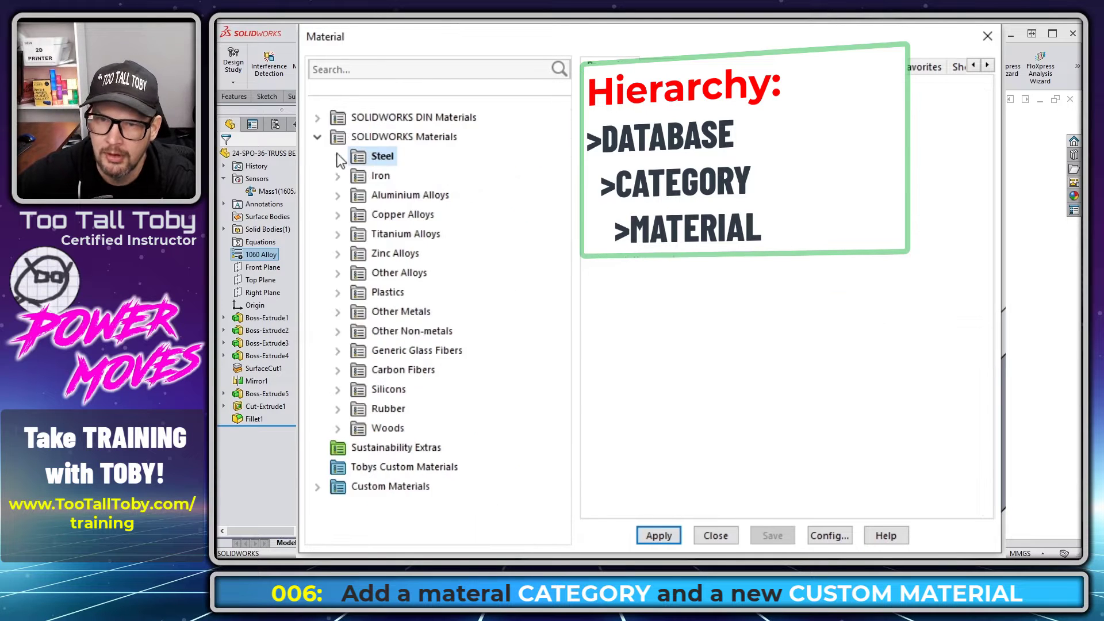
left_click(317, 137)
Add a category named NYLONS to the Tobys Custom Materials library.
right_click(394, 178)
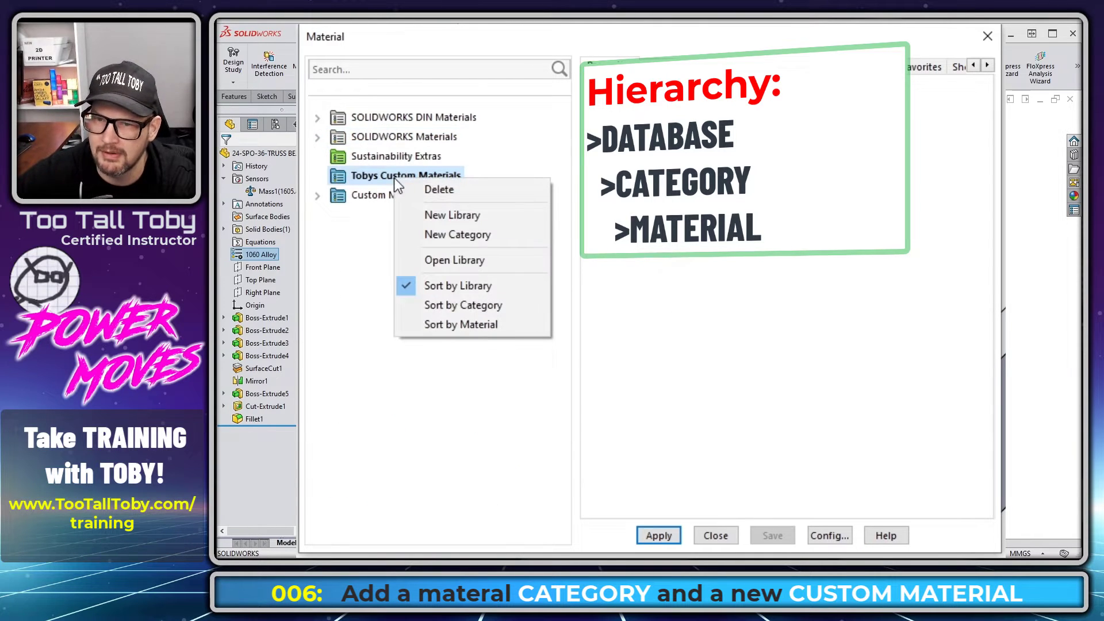
left_click(483, 234)
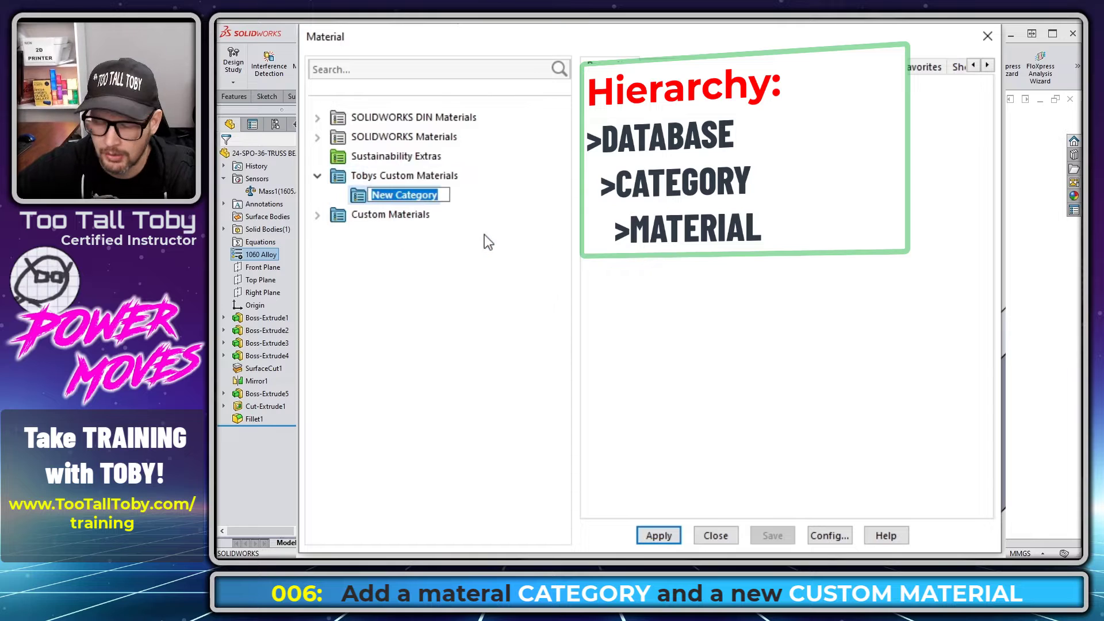
type("NYLO")
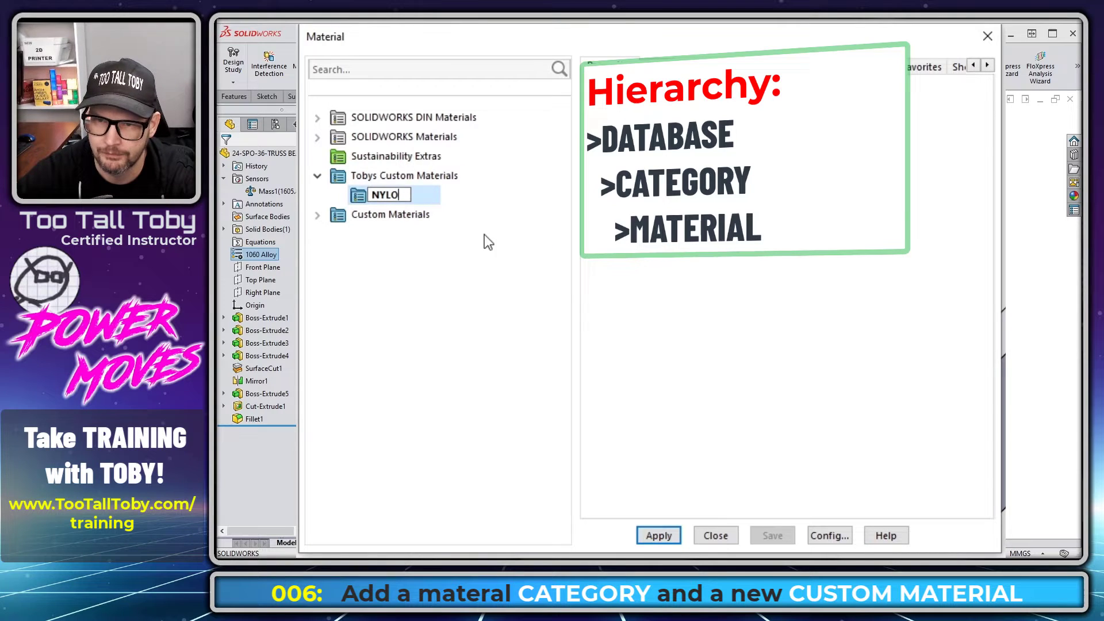
type("NS")
key("Return")
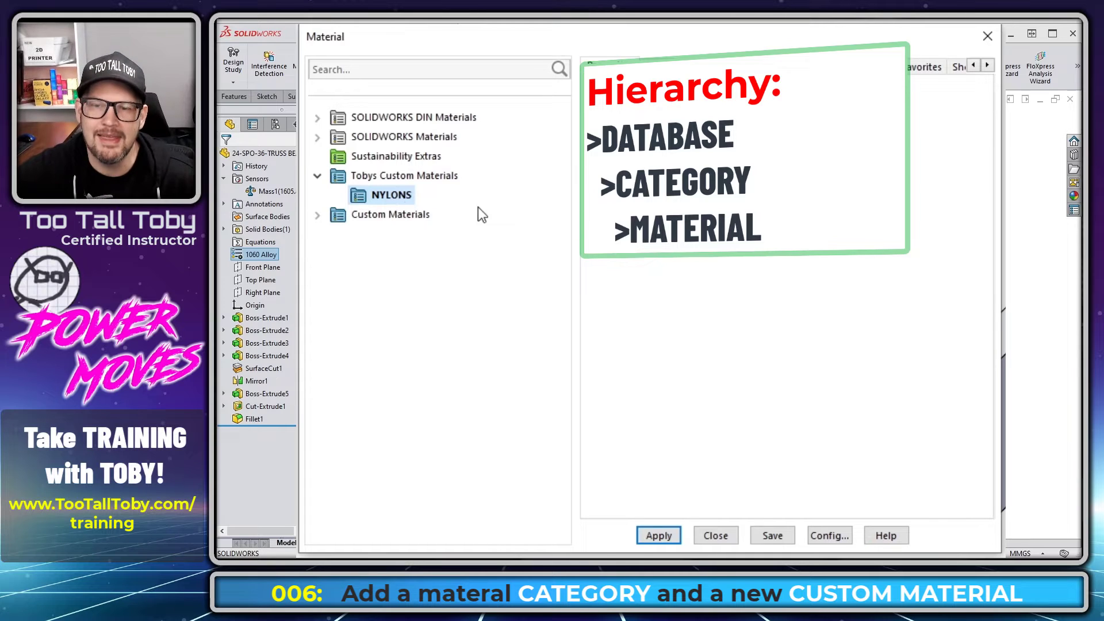
right_click(384, 195)
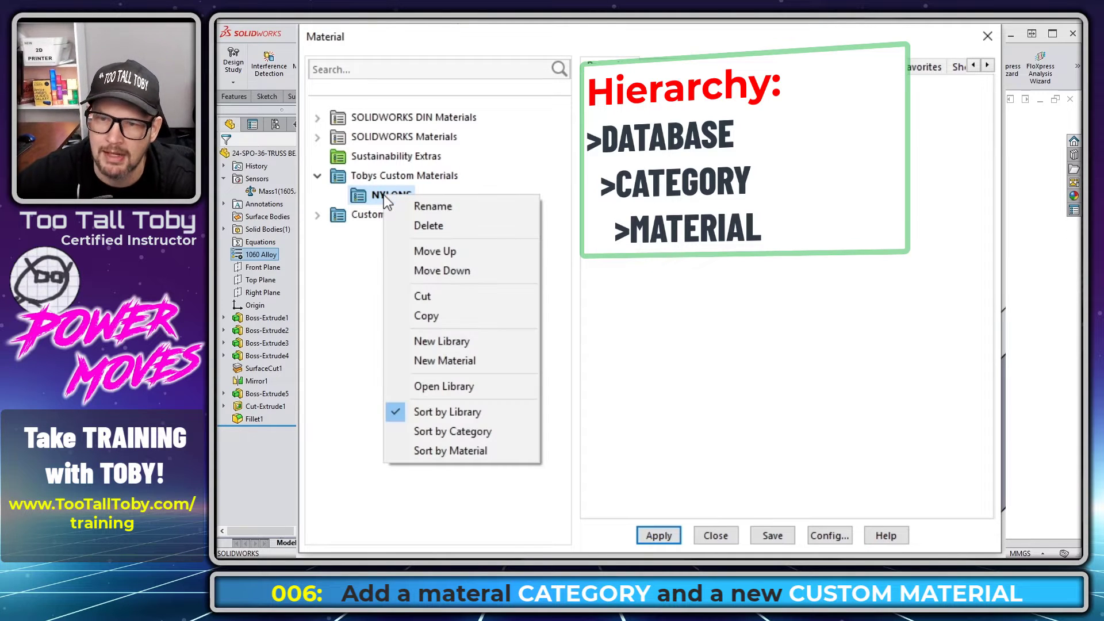
left_click(381, 177)
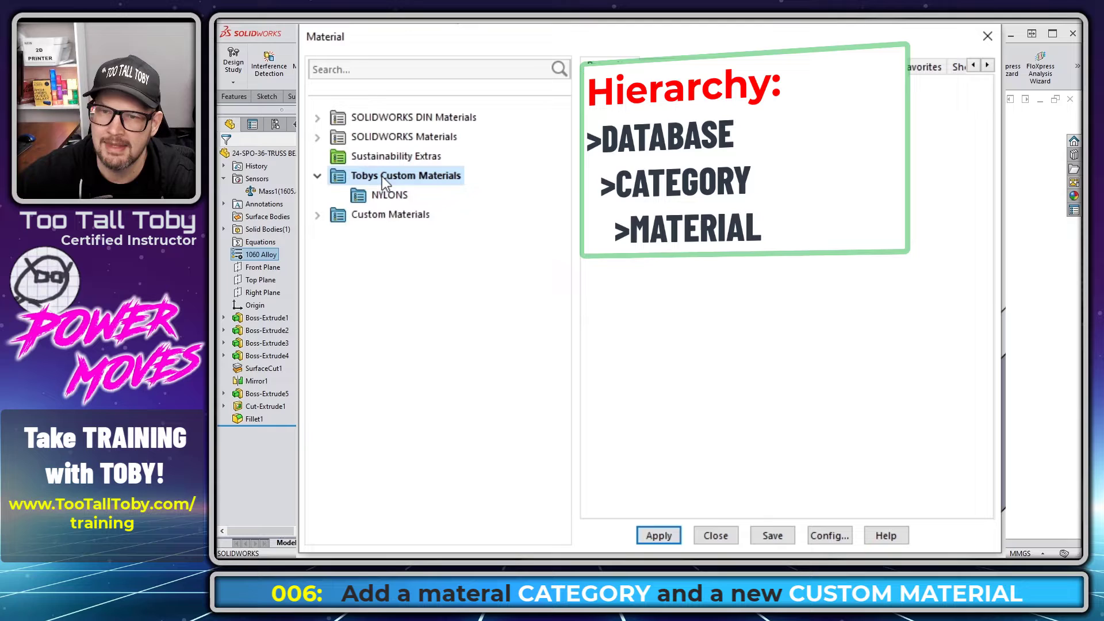
Add a new material named NYLON 12 under the NYLONS category.
left_click(374, 195)
right_click(373, 193)
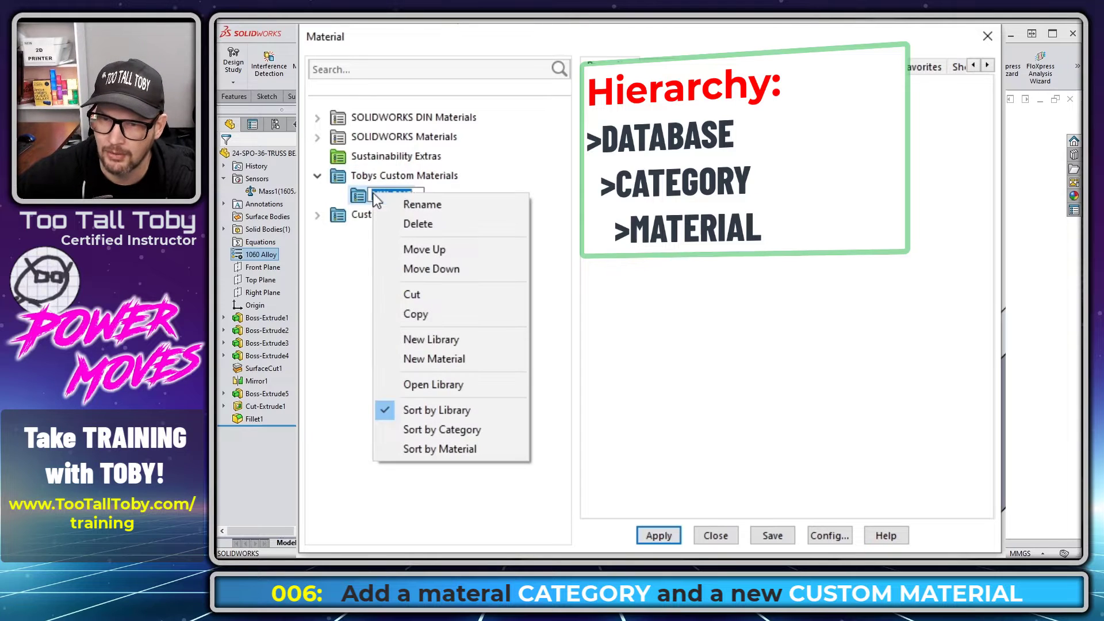
left_click(461, 357)
type("NYLON 12")
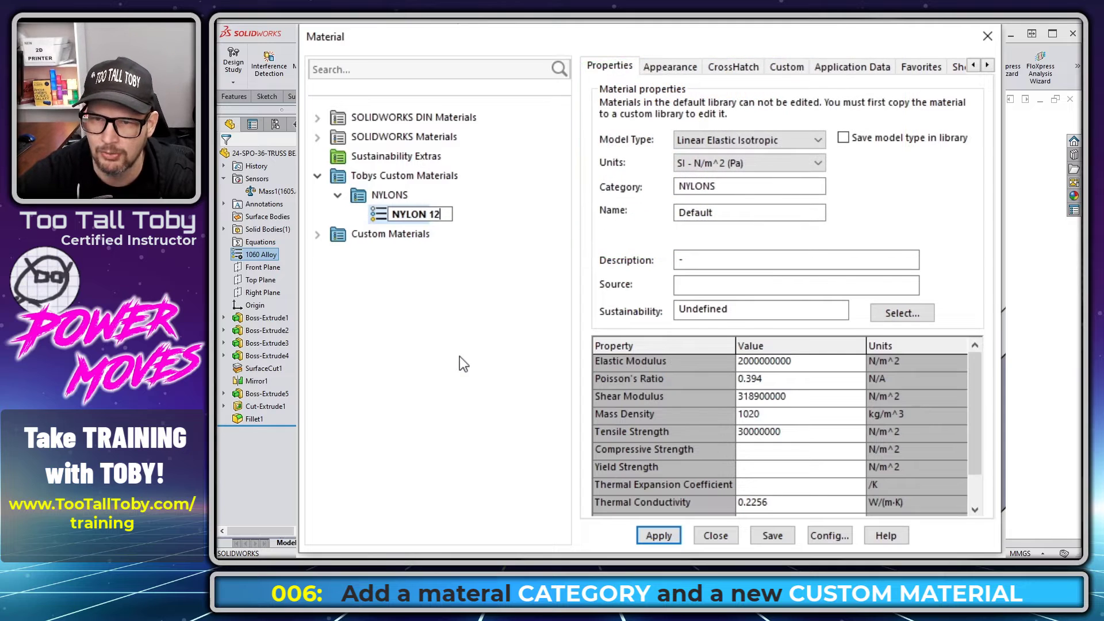
key("Return")
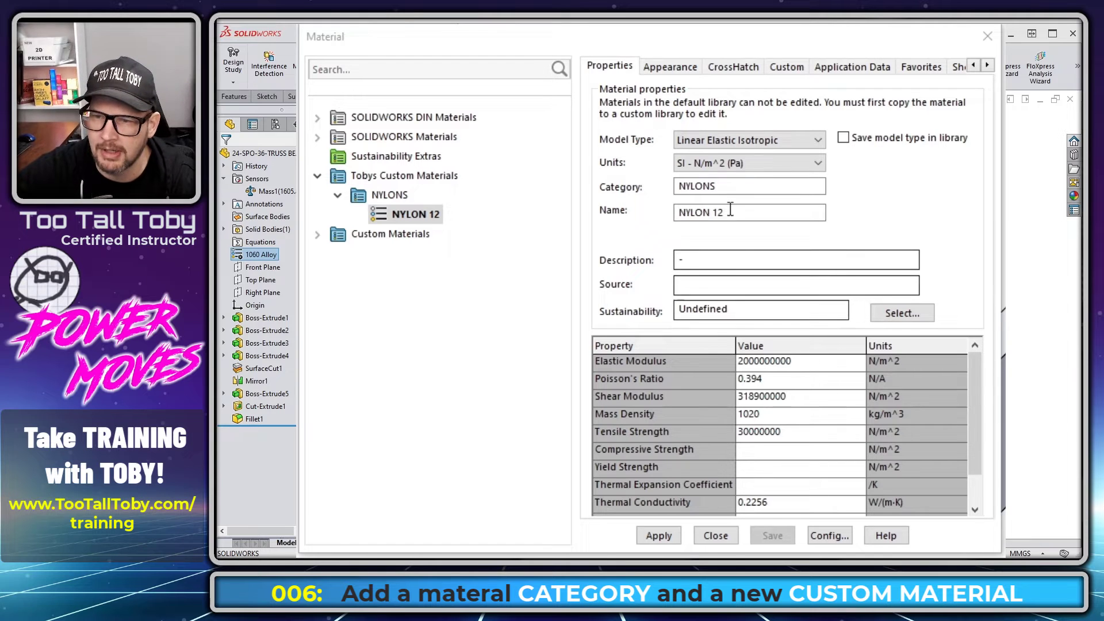
Review NYLON 12's Poisson's ratio, shear modulus, density, elastic modulus, Description and Source fields.
left_click(781, 375)
left_click(773, 396)
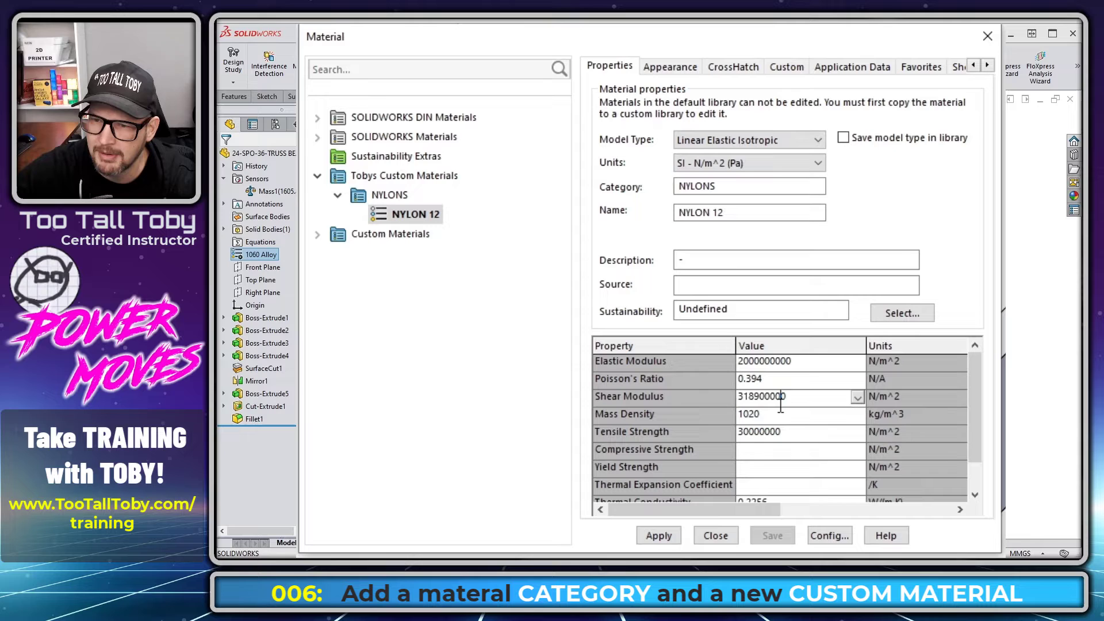
left_click(770, 415)
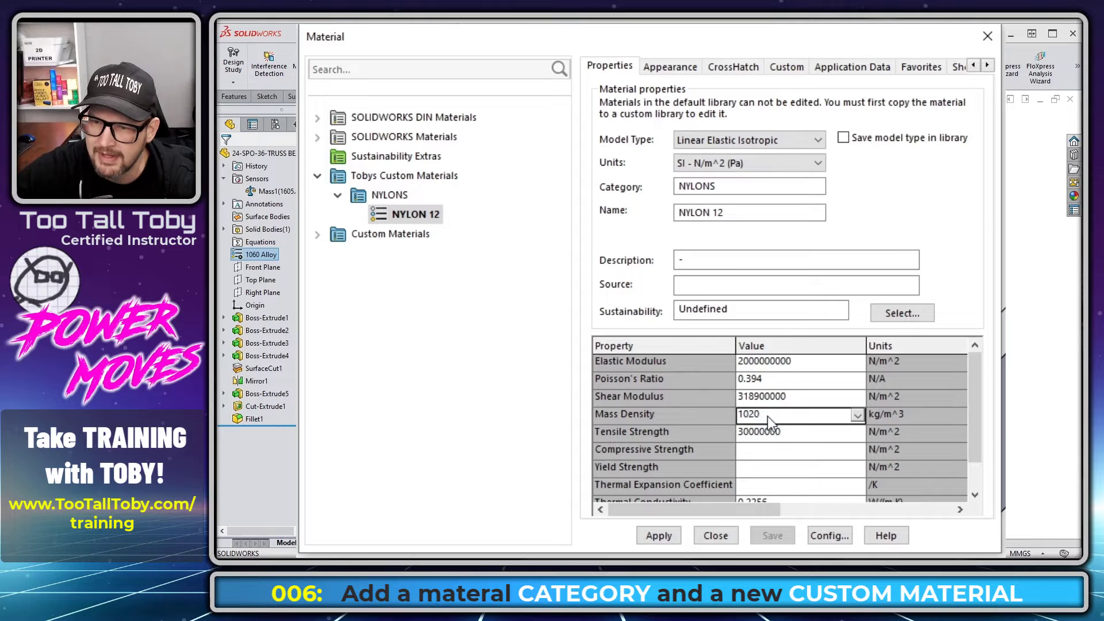
left_click(767, 378)
left_click(775, 362)
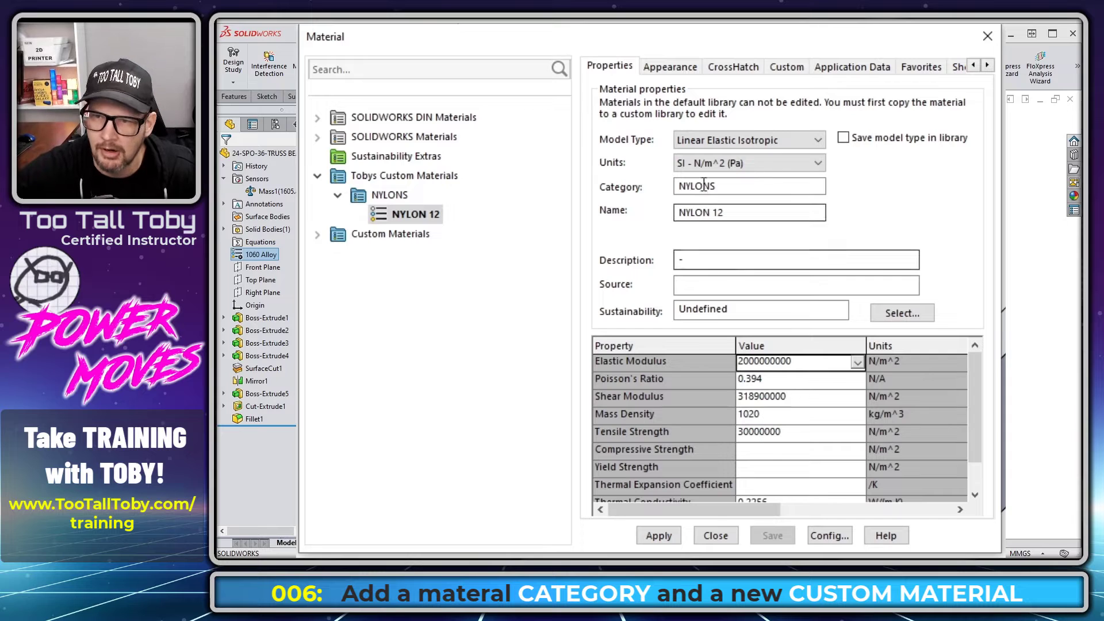
left_click(724, 256)
left_click(688, 283)
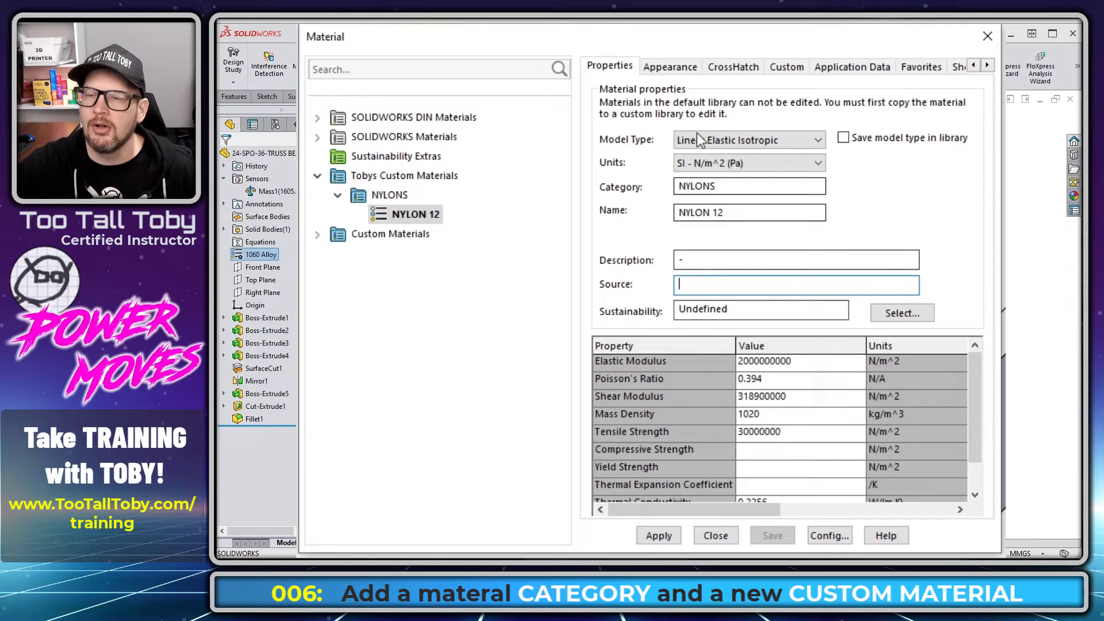
Give NYLON 12 a pastel purple white medium gloss plastic appearance and save the material.
left_click(665, 71)
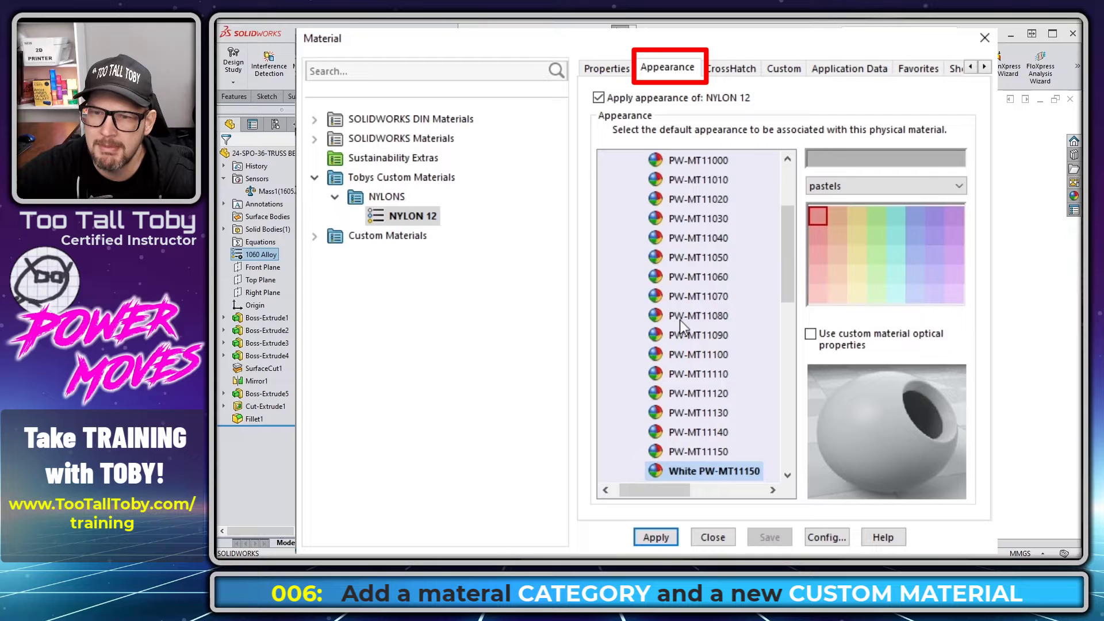
scroll(701, 319, "up", 3)
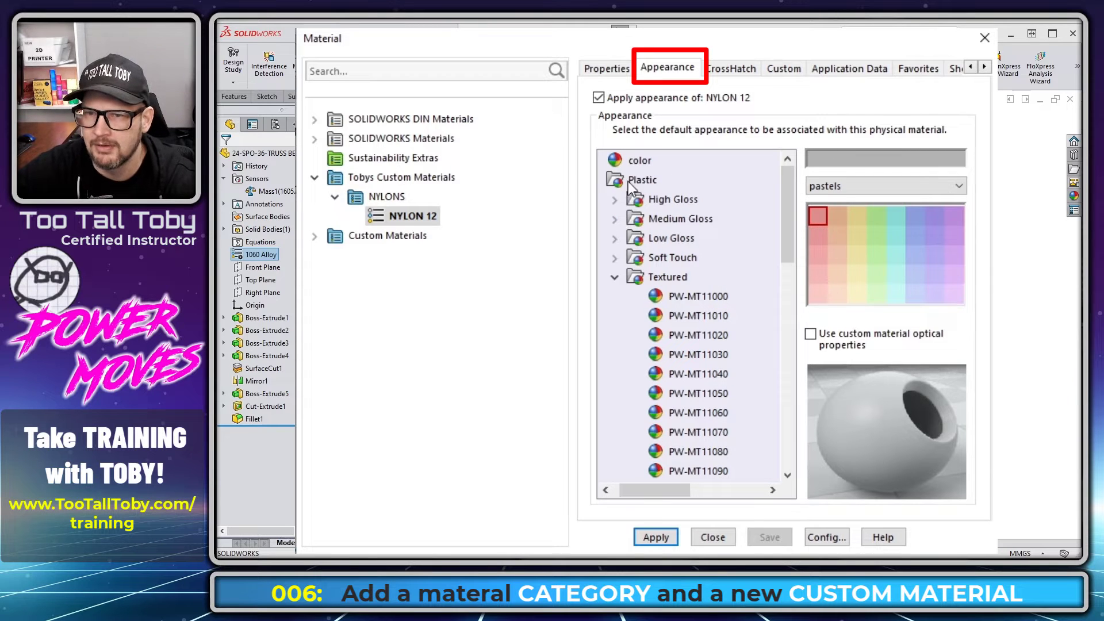
double_click(637, 219)
left_click(705, 237)
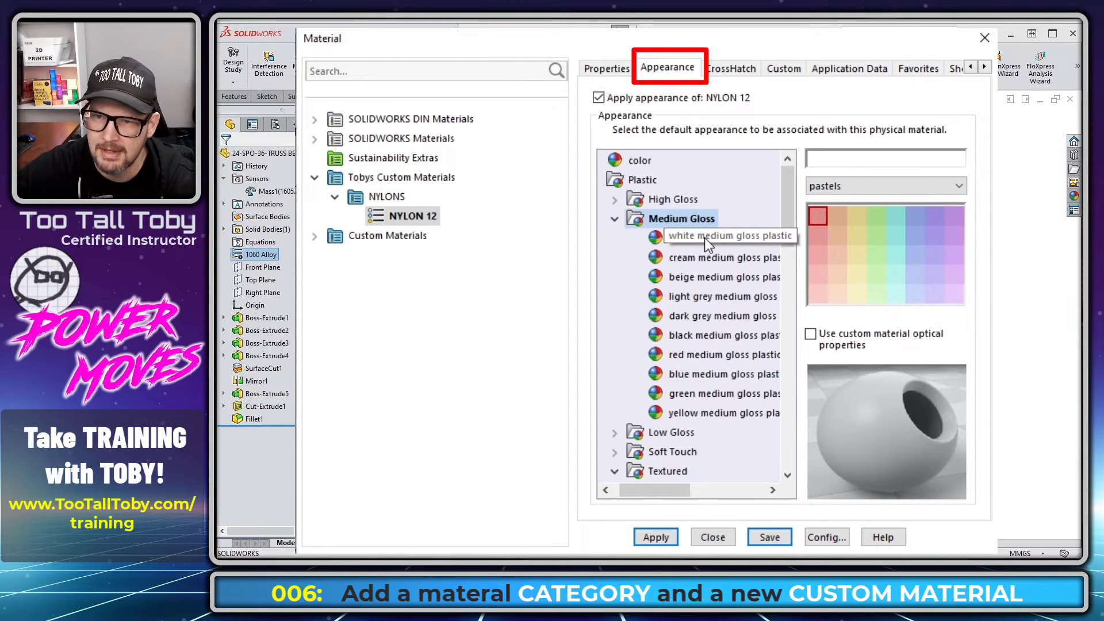
left_click(953, 239)
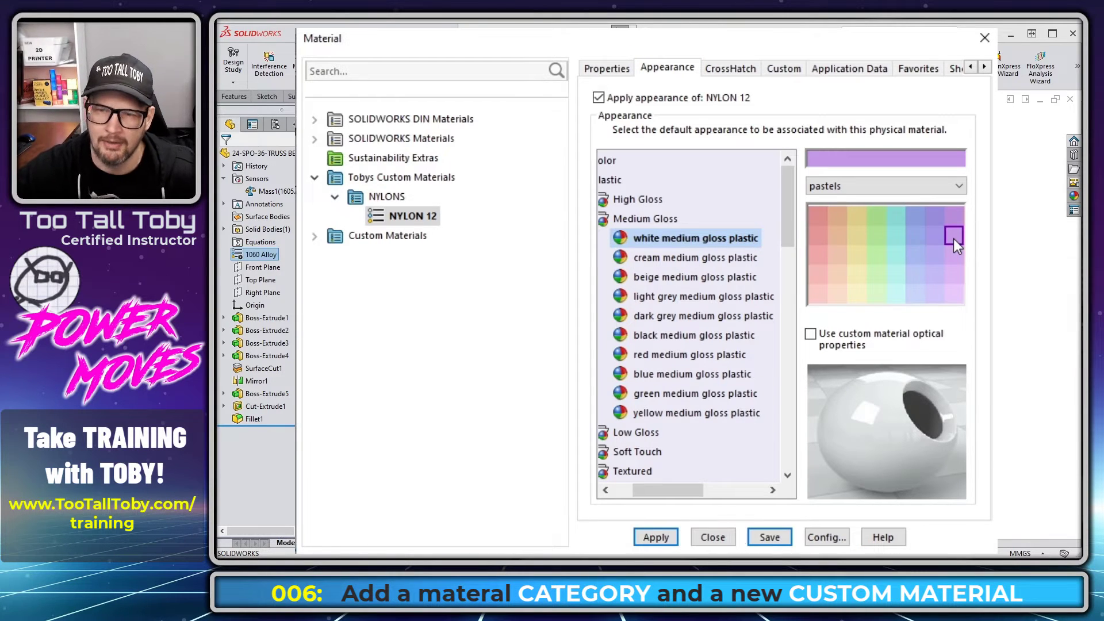
left_click(769, 536)
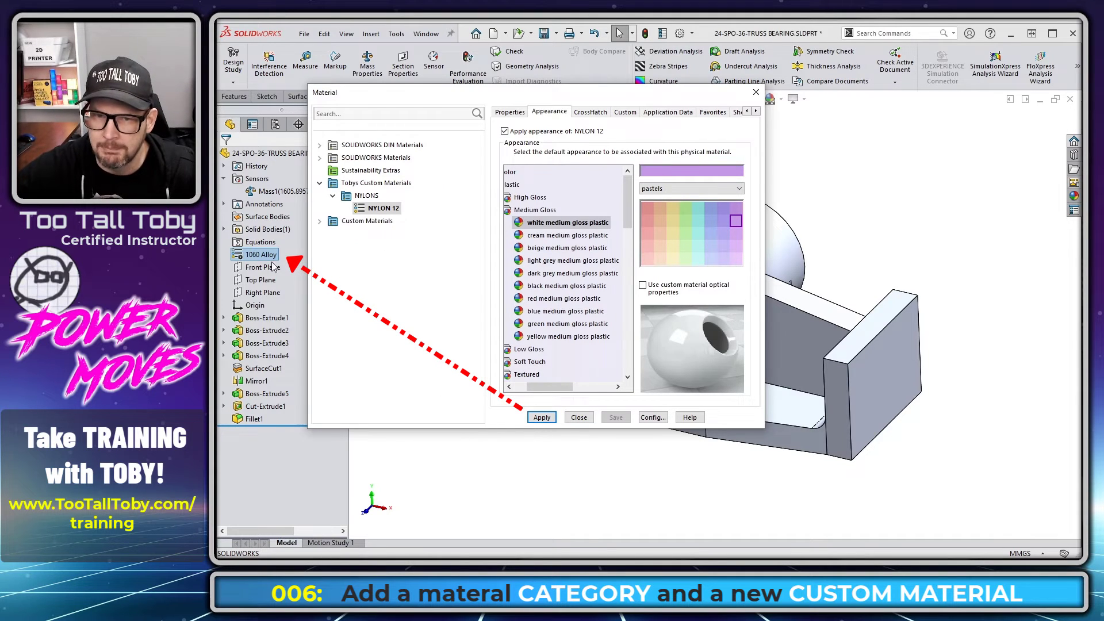
Apply NYLON 12 to the truss bearing part and close the Material dialog.
left_click(545, 420)
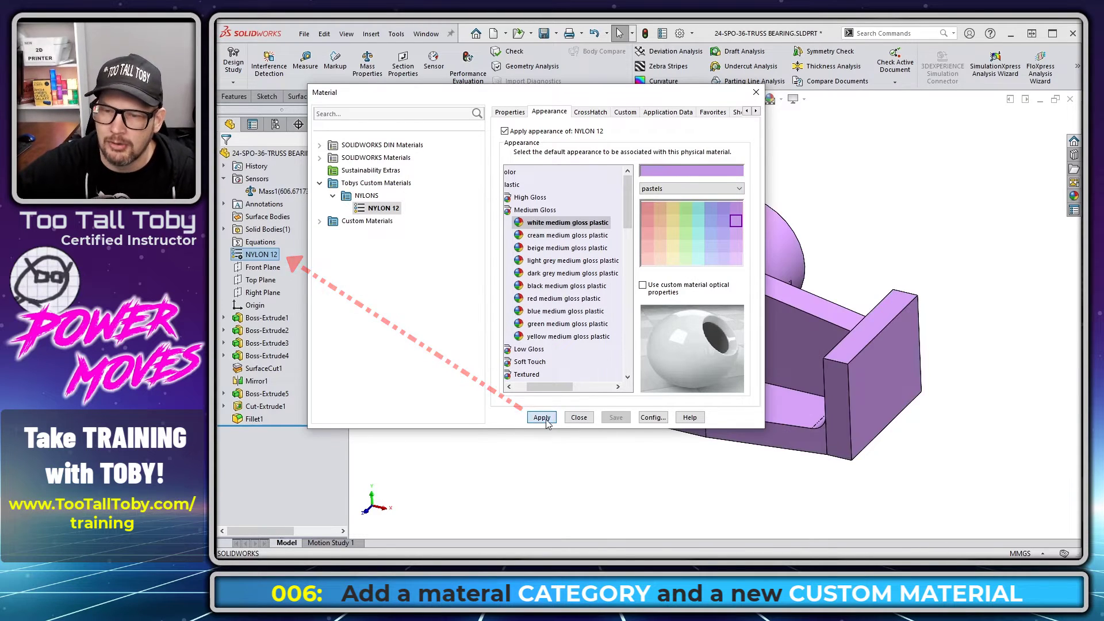
left_click(579, 417)
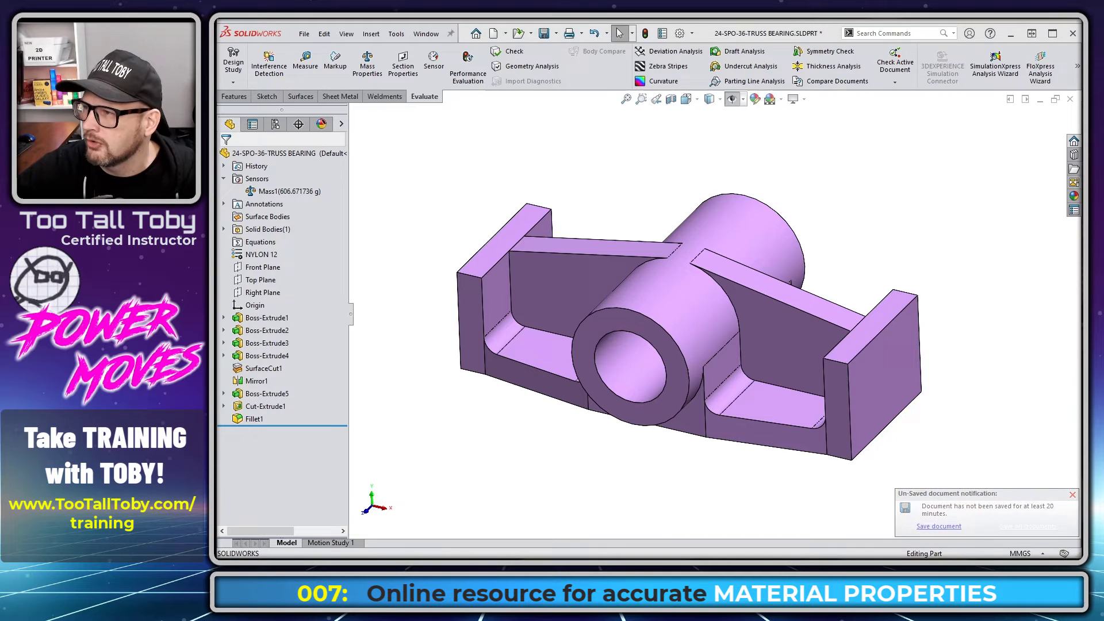
Search MatWeb for 'nylon 12' (912 results) and open the Nylon 12, Flame Retardant datasheet.
left_click_drag(1100, 62, 329, 62)
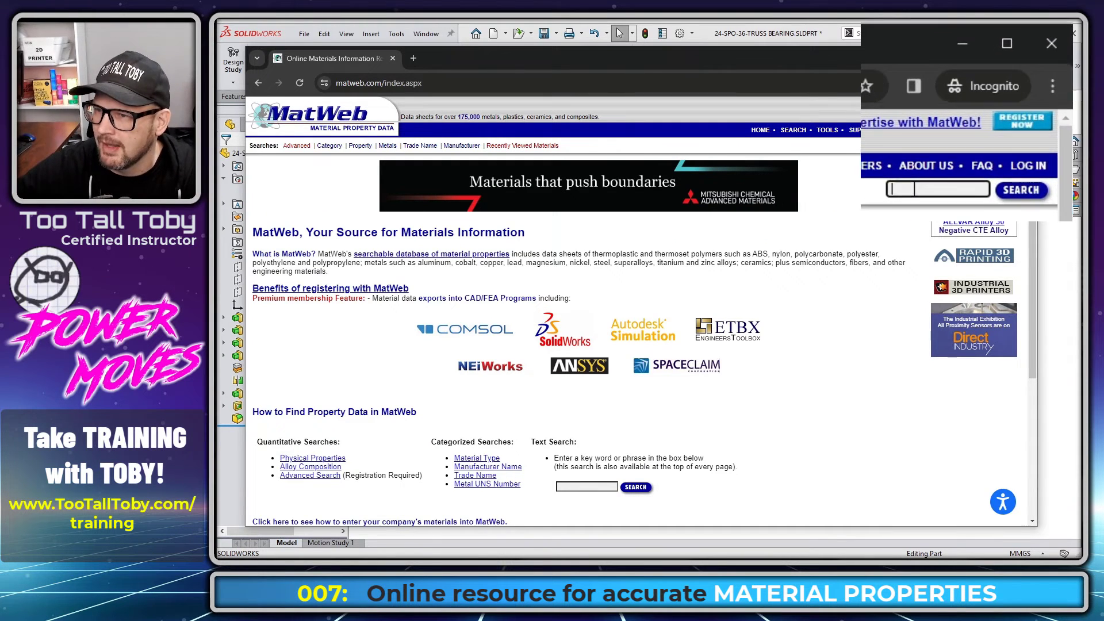
type("y")
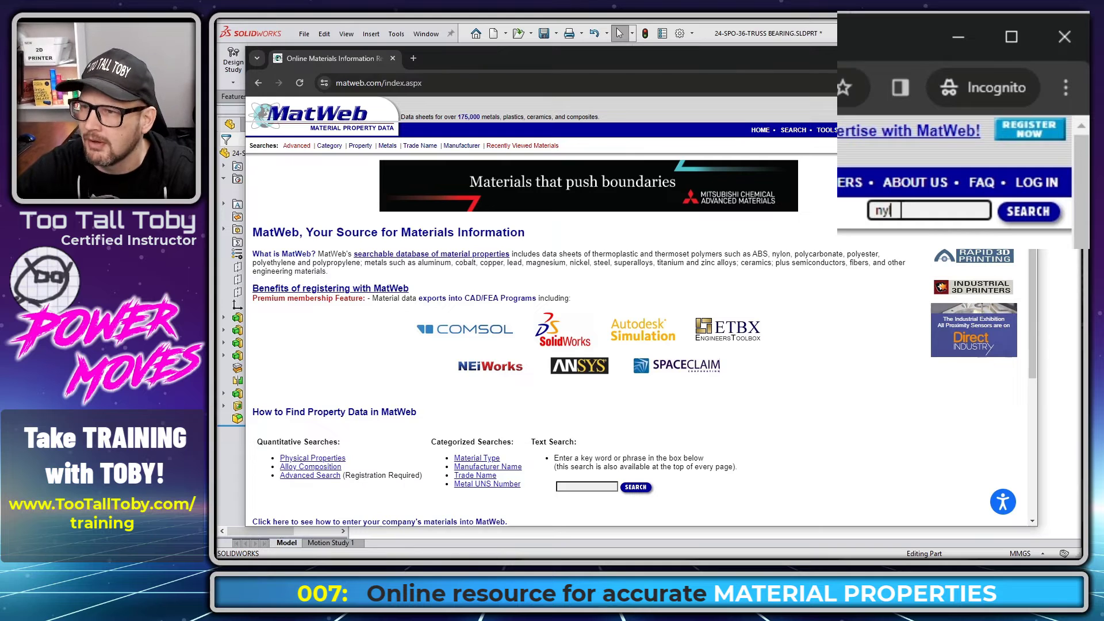
type("lon 12")
key("Return")
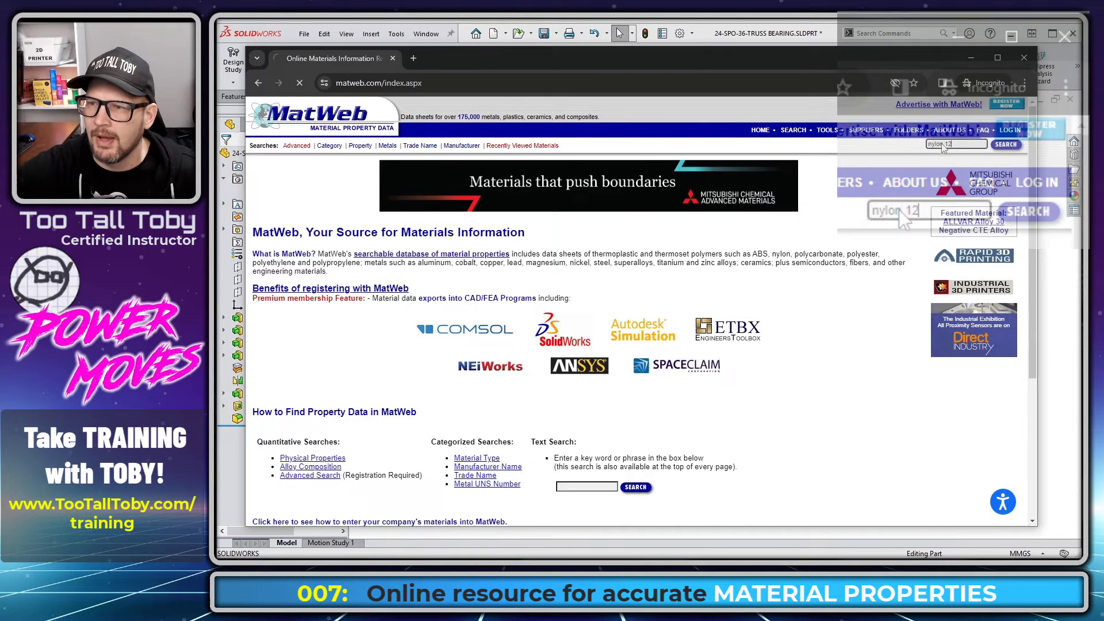
scroll(517, 308, "down", 1)
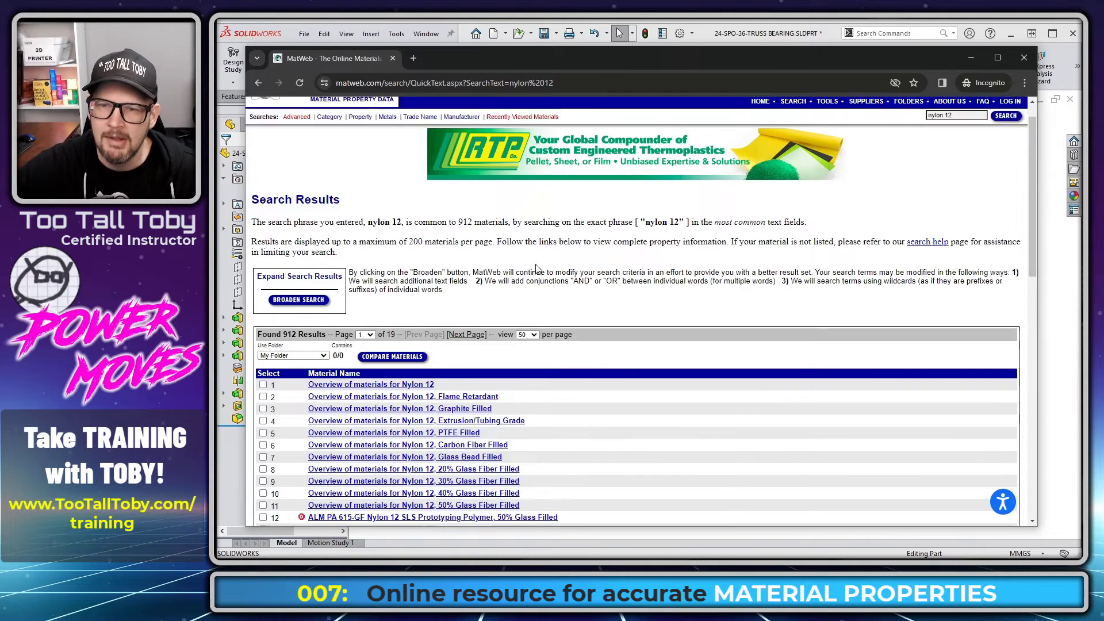
left_click_drag(457, 194, 506, 194)
left_click(498, 207)
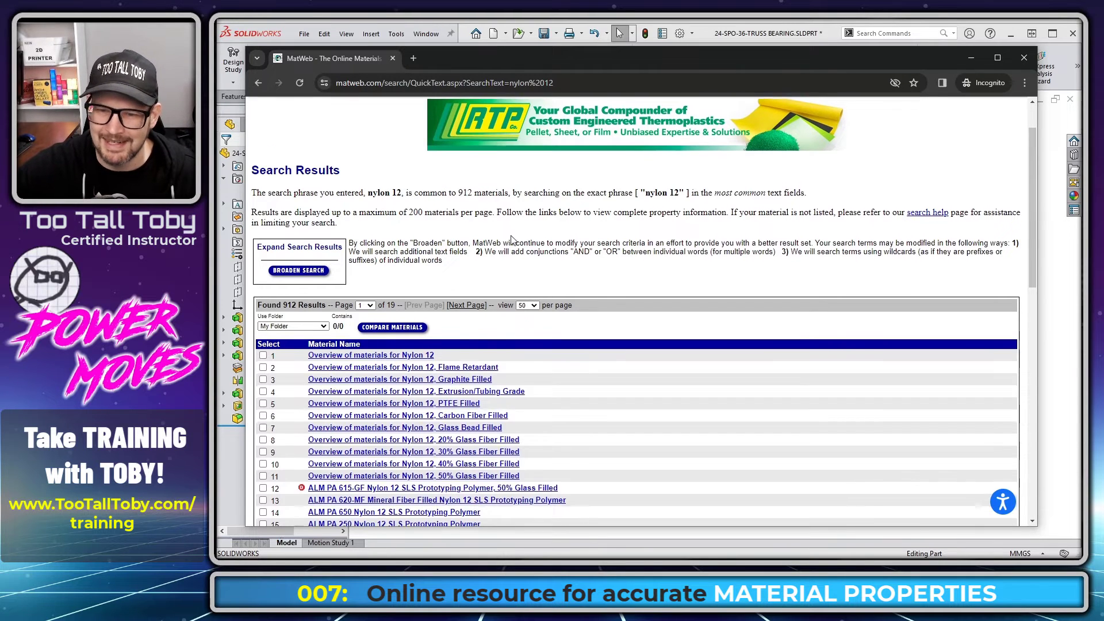
scroll(553, 233, "down", 4)
scroll(442, 352, "down", 6)
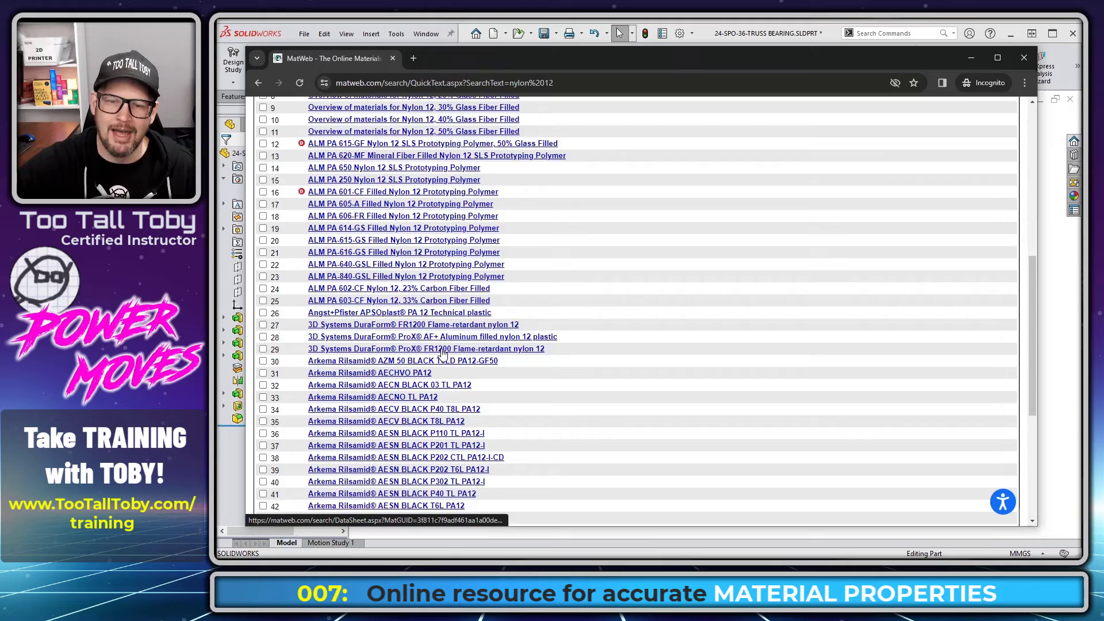
scroll(410, 375, "up", 10)
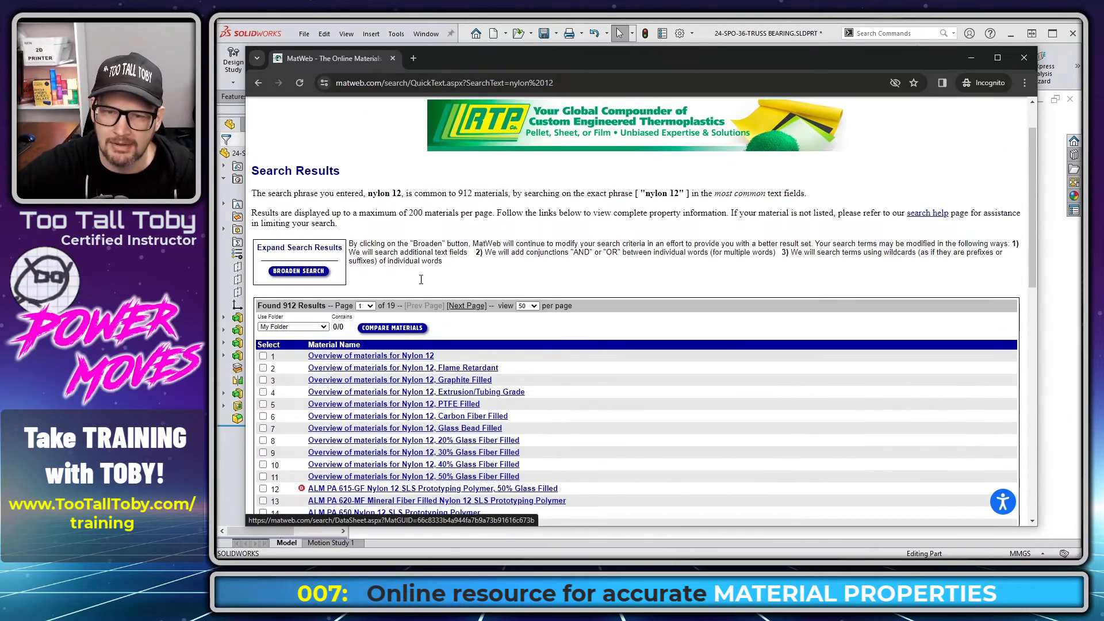
left_click(457, 373)
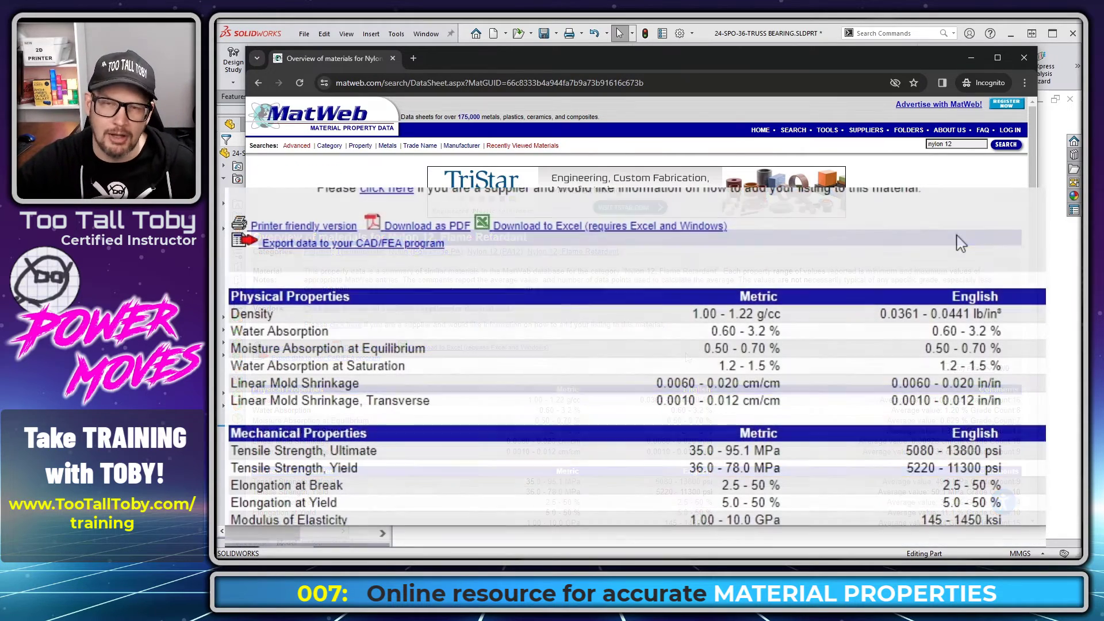
Highlight the datasheet's Density row showing 1.00 - 1.22 g/cc.
scroll(943, 233, "down", 1)
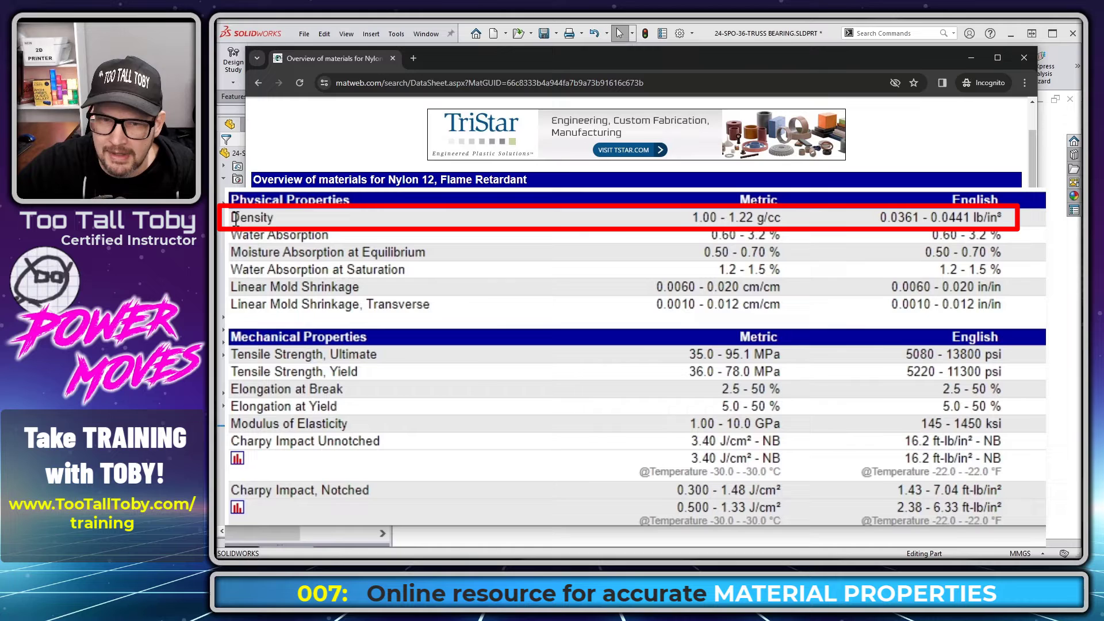
left_click_drag(235, 218, 1027, 224)
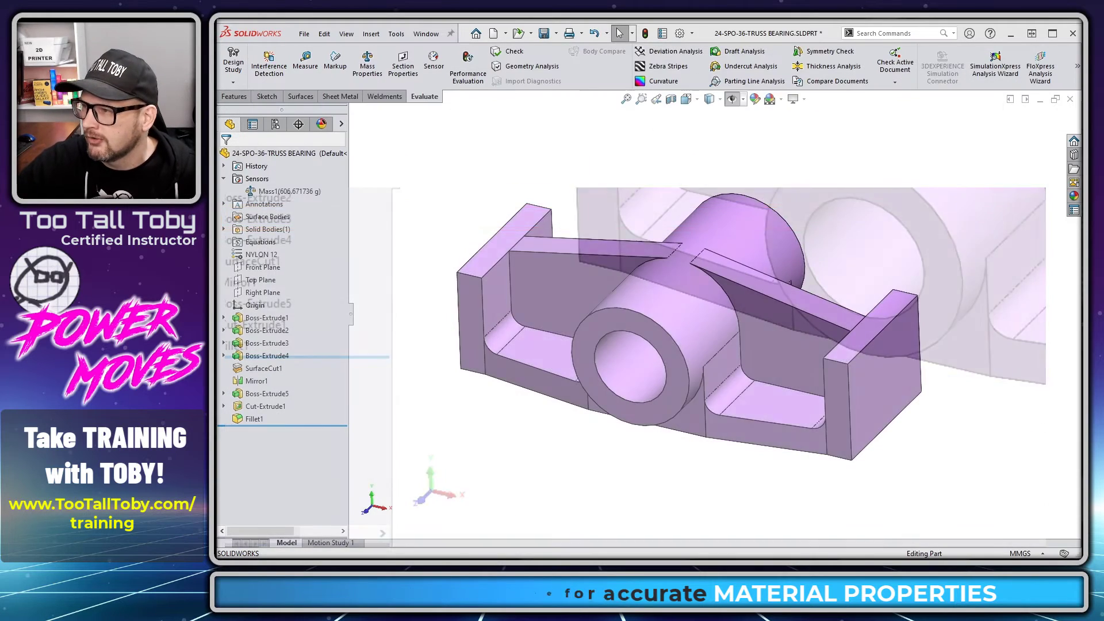
Show NYLON 12's material properties in English (IPS) units, then bring back the MatWeb datasheet.
right_click(264, 254)
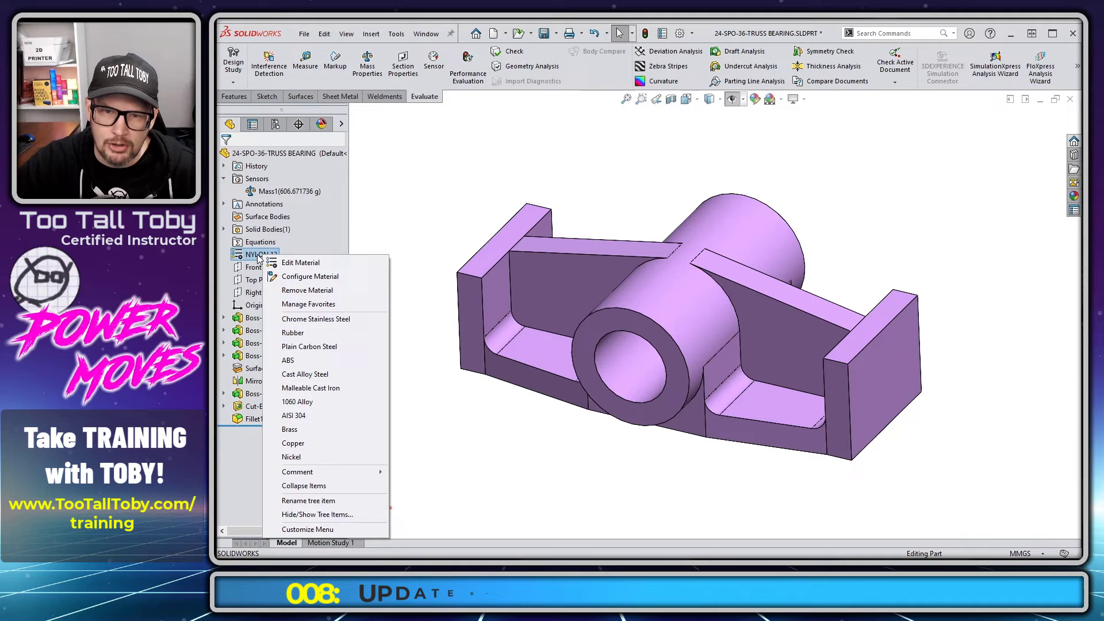
left_click(315, 265)
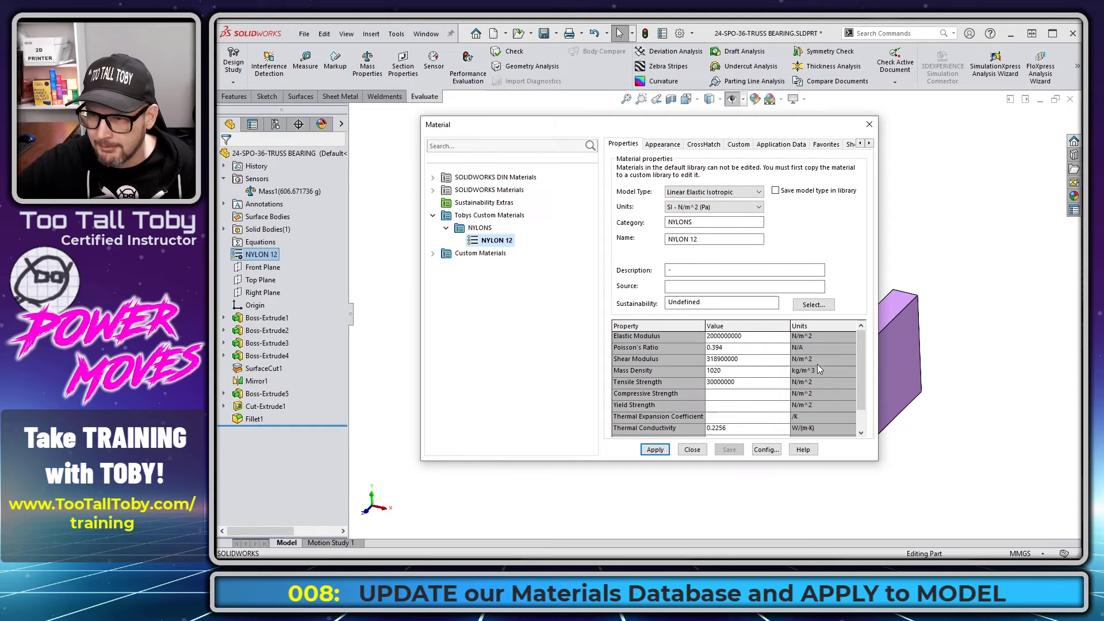
left_click(758, 208)
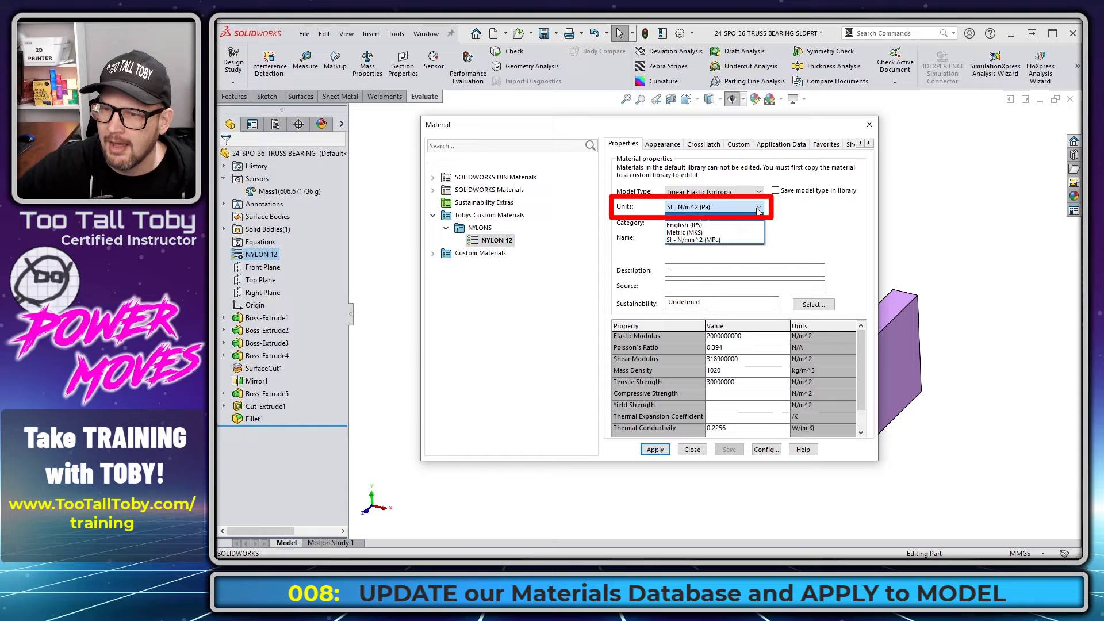
left_click(705, 225)
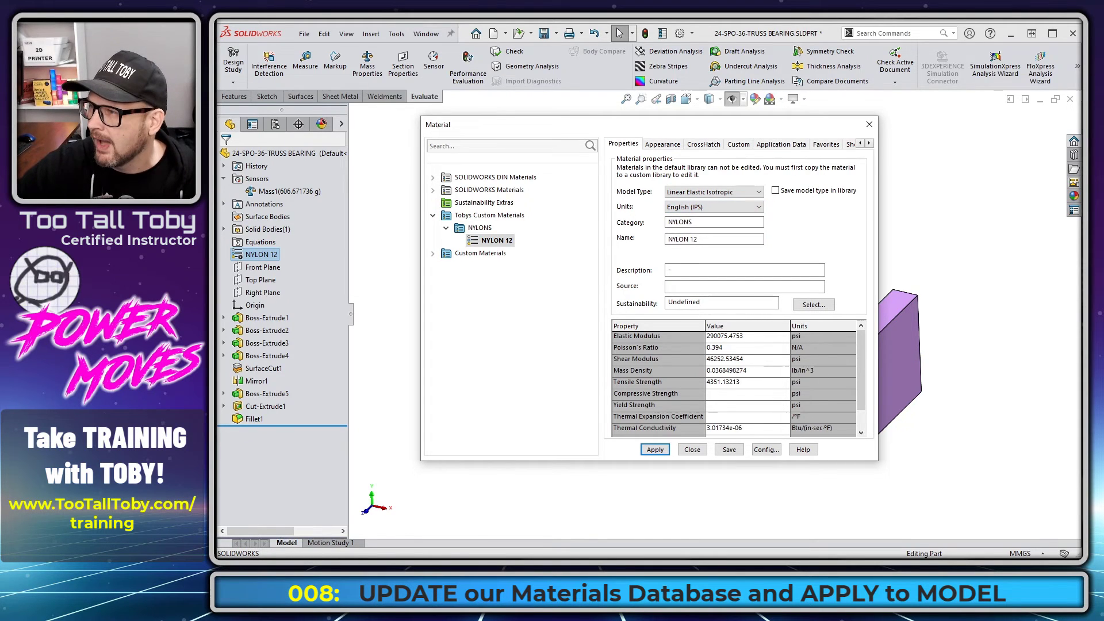
key("alt+Tab")
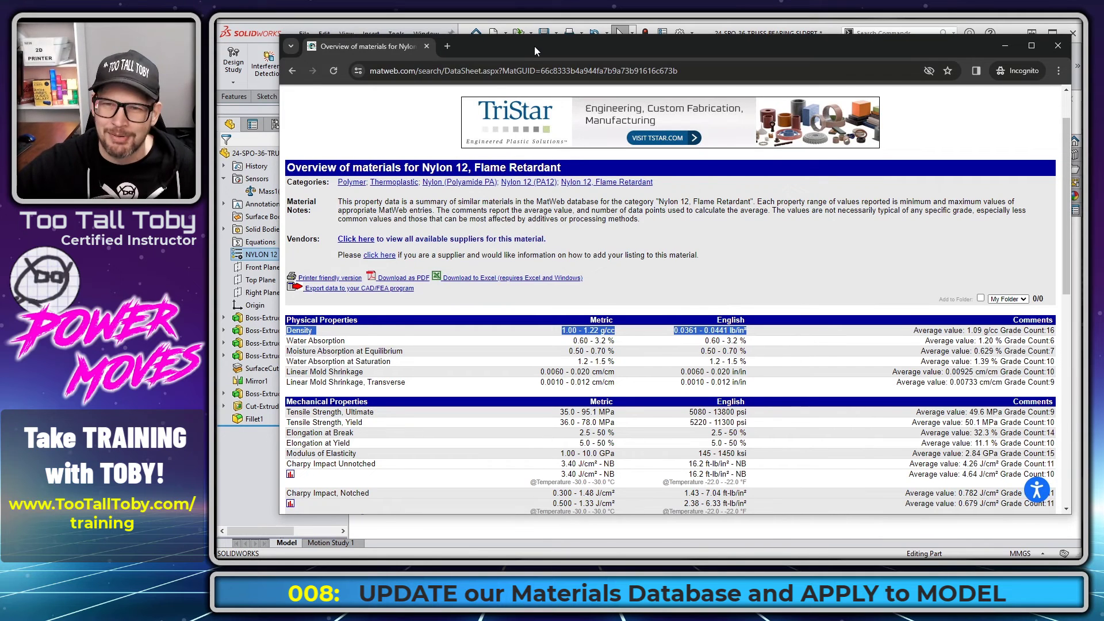
Check MatWeb's 0.0361–0.0441 lb/in³ density against NYLON 12's 0.0368 lb/in^3 value.
key("alt+Tab")
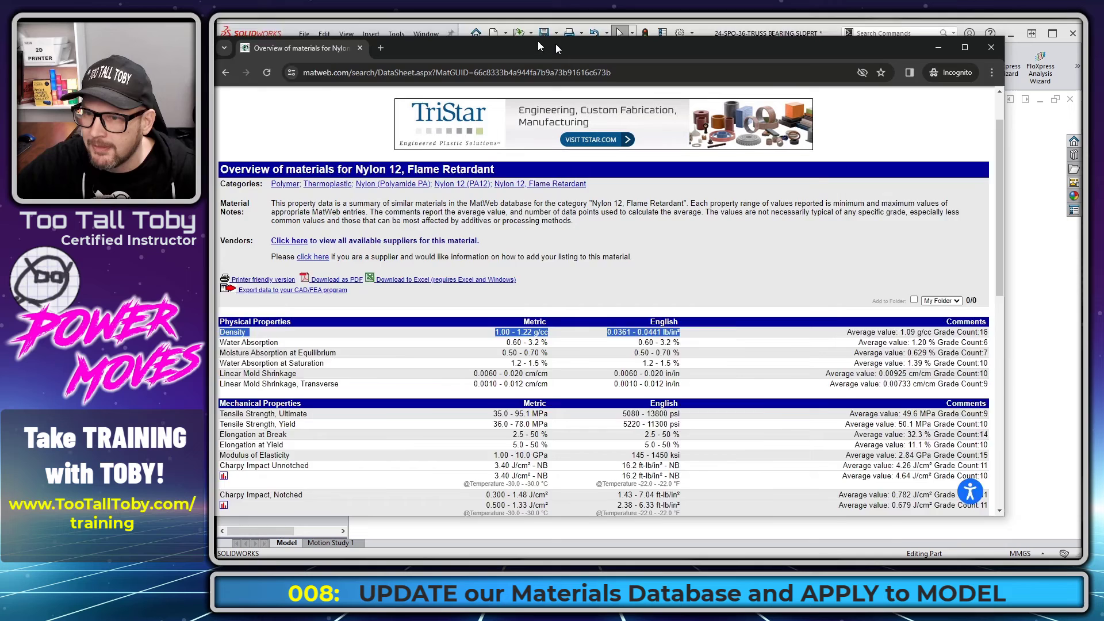
left_click_drag(555, 48, 527, 58)
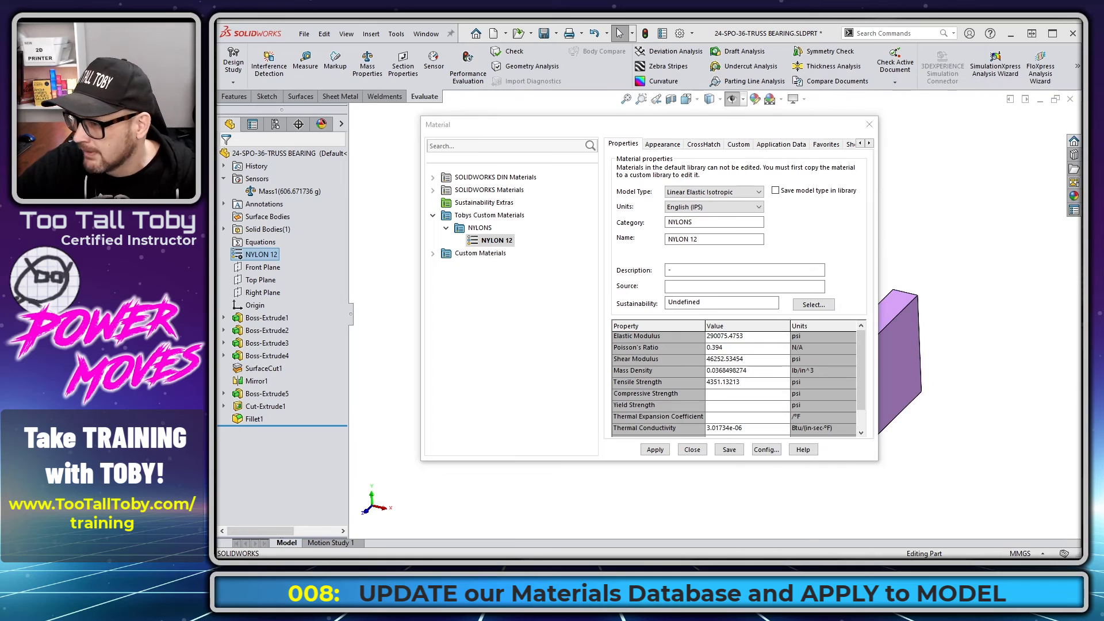
Change NYLON 12's mass density to 0.04 lb/in^3 with source matweb, and save.
left_click(725, 371)
type("0.040")
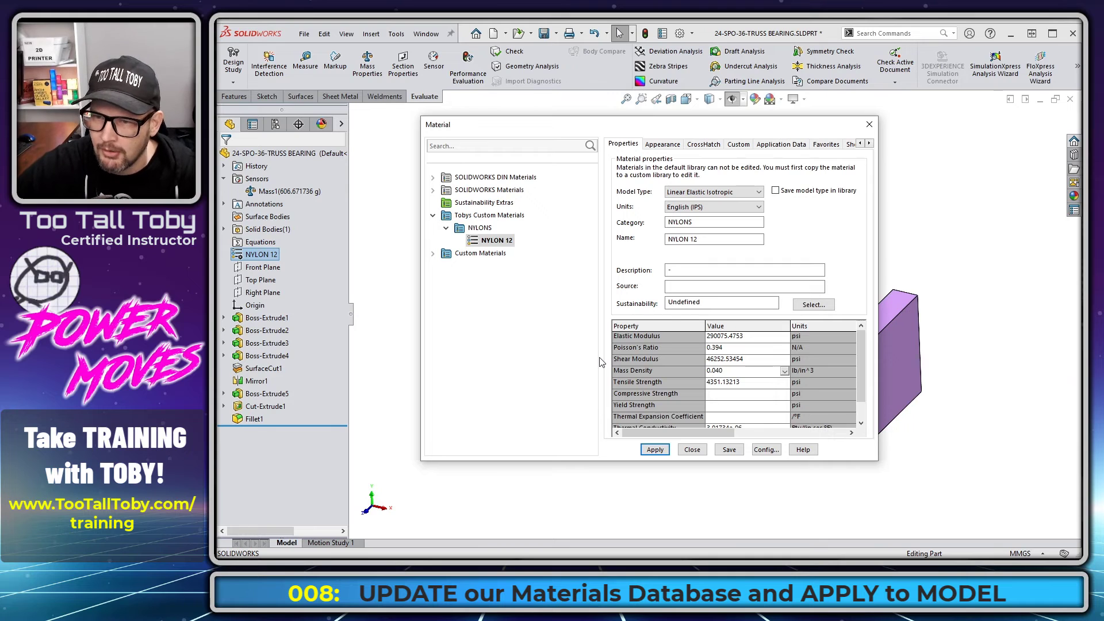
left_click(694, 287)
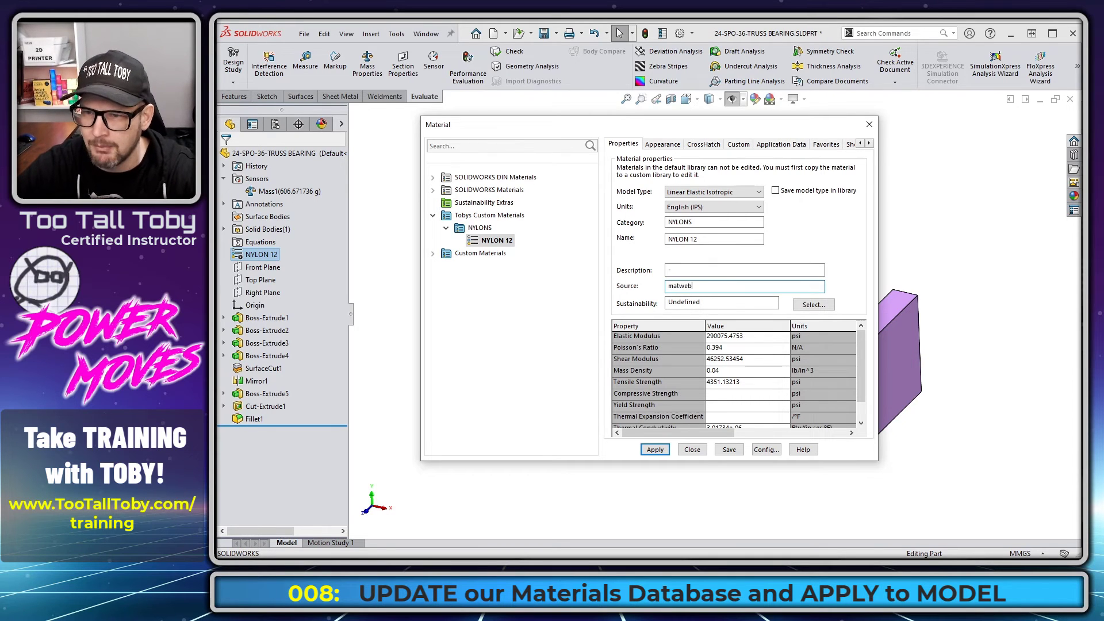
left_click(728, 450)
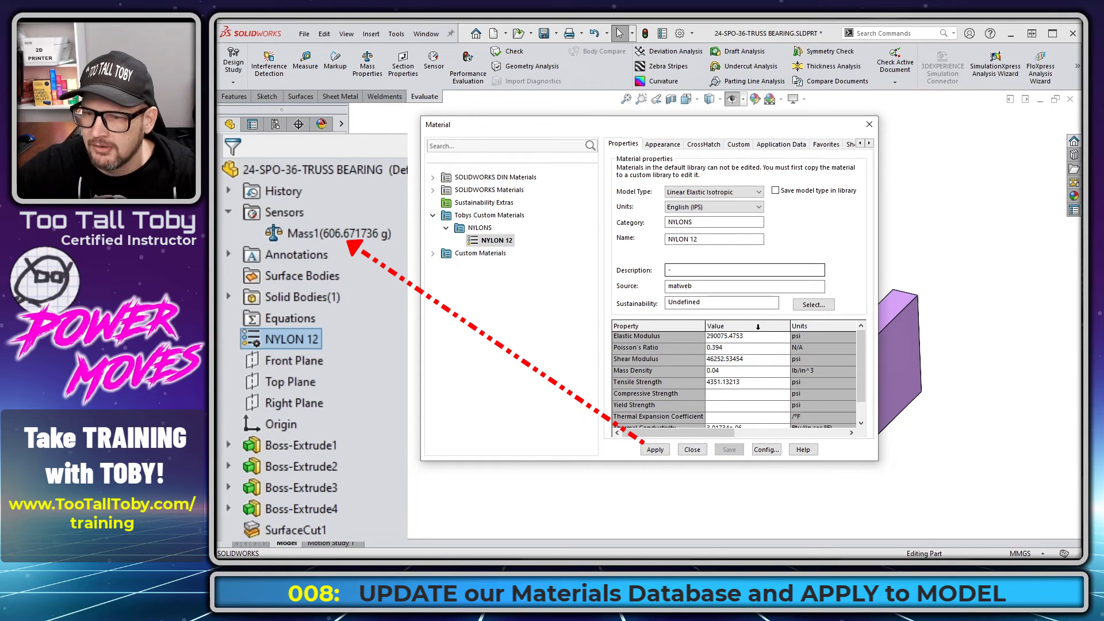
Apply NYLON 12 so the part mass becomes 658.53414 g, then save it in SI units.
left_click(655, 450)
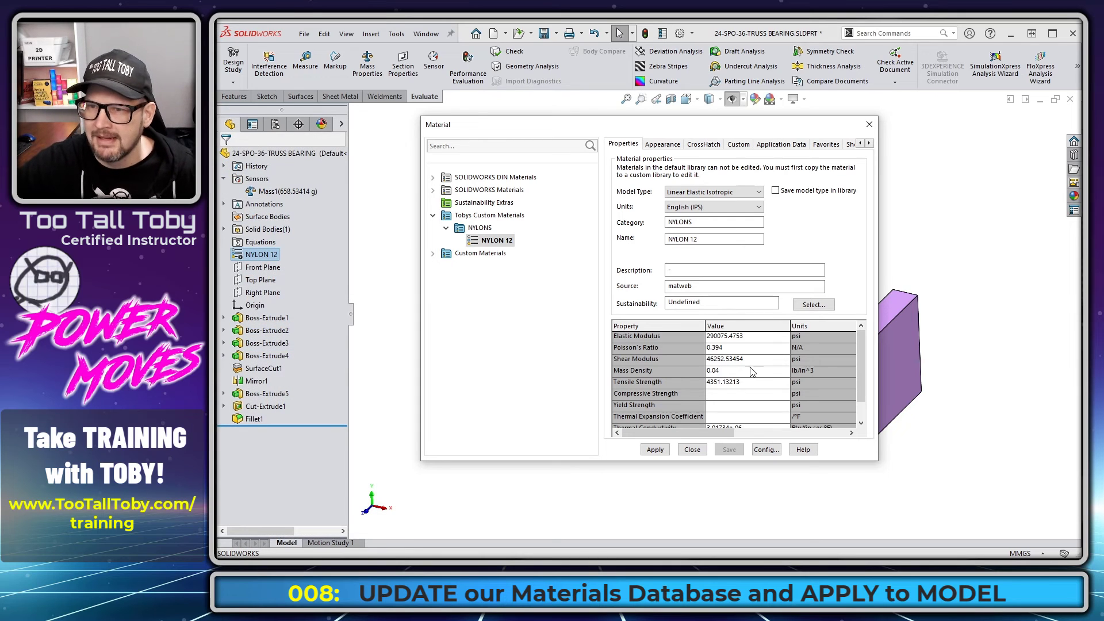
left_click(712, 207)
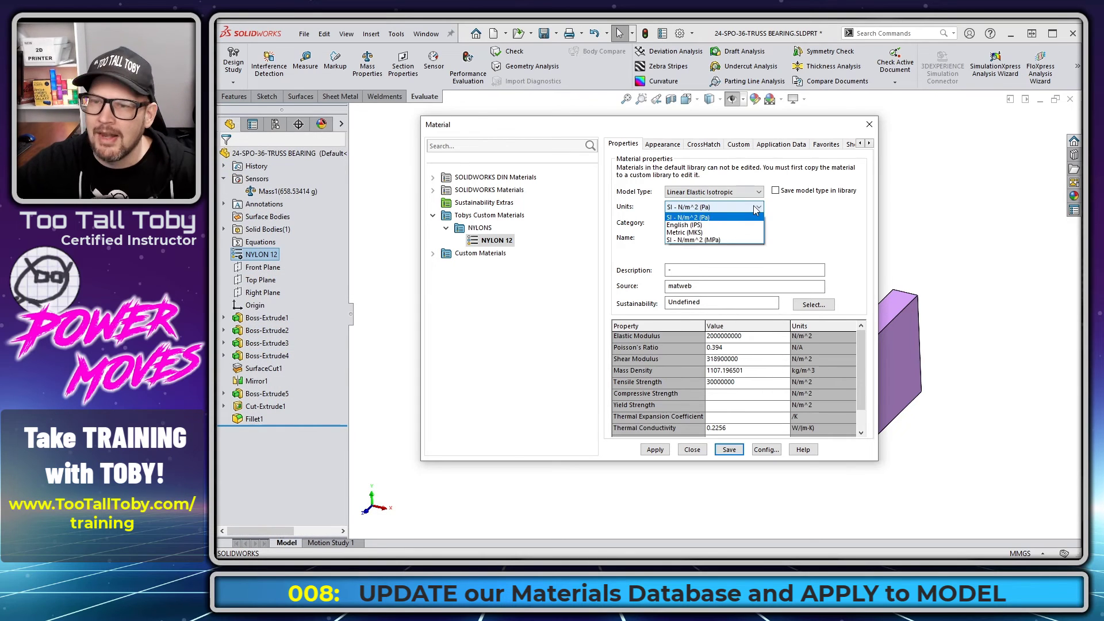
left_click(698, 219)
left_click(729, 449)
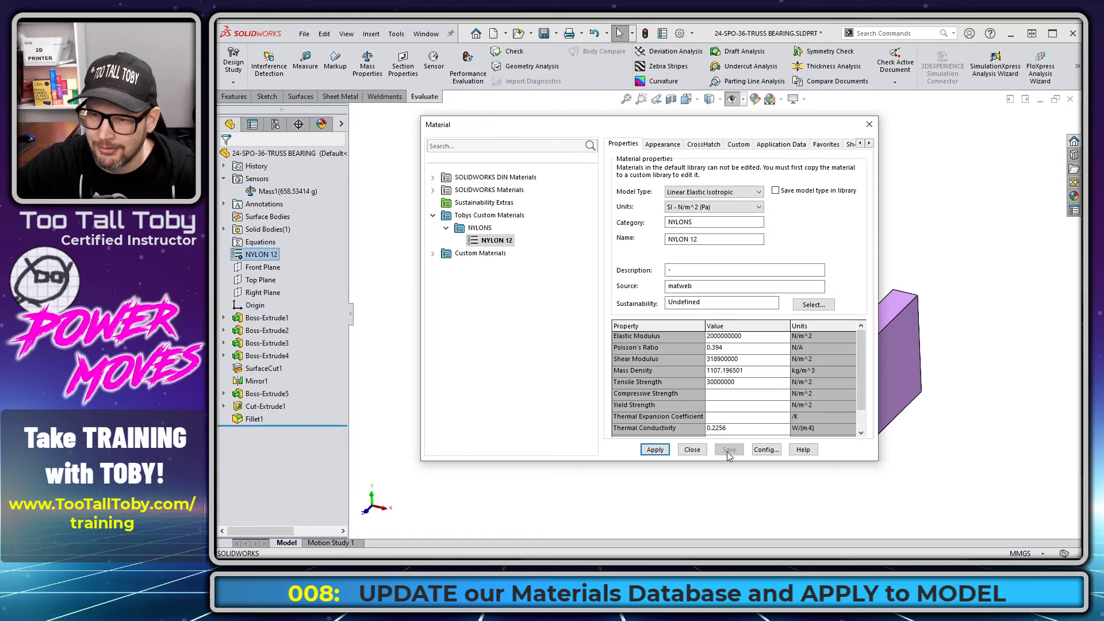
left_click(692, 450)
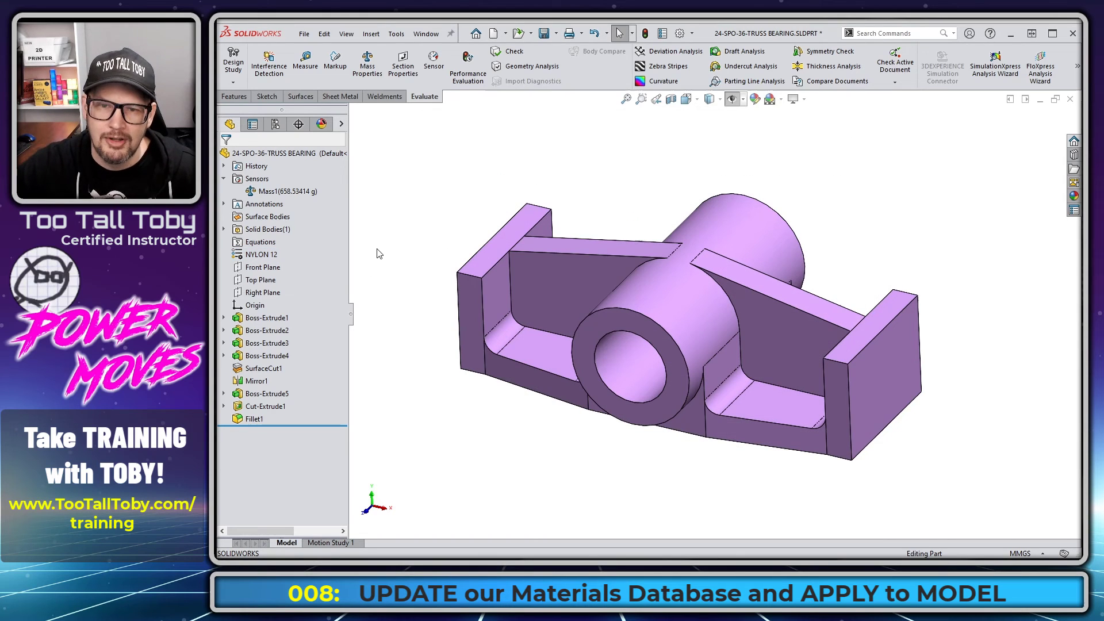